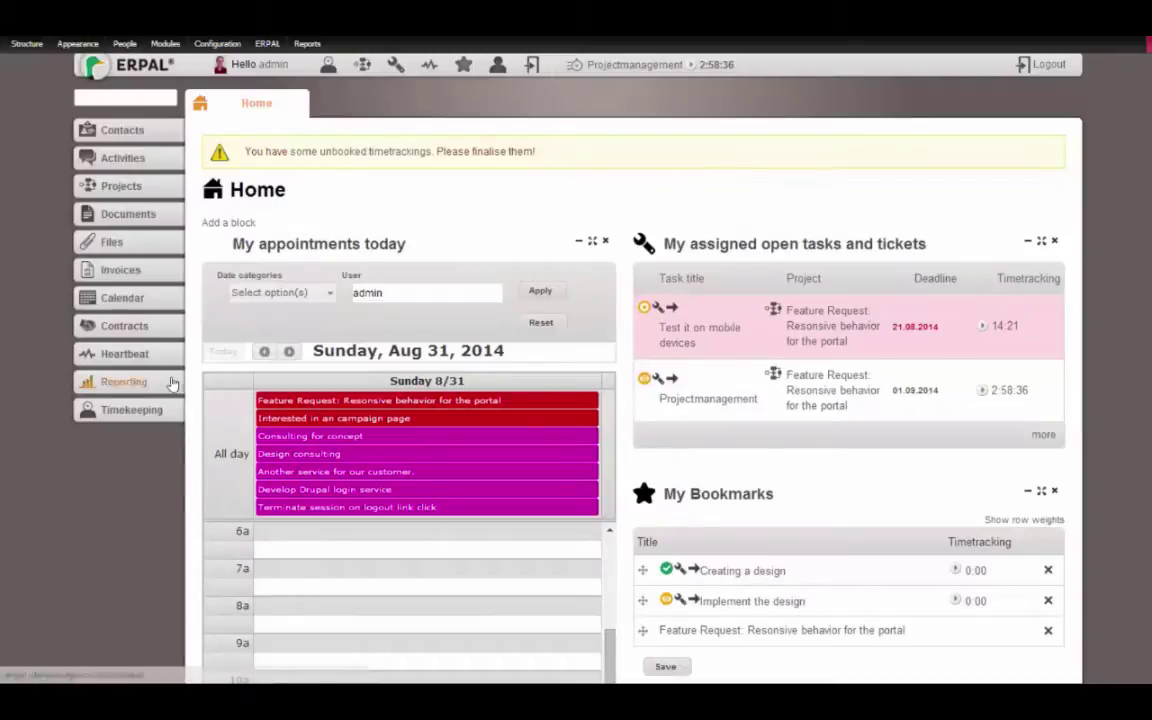
Review all employees' timekeeping in the All Timekeeping Day and Year (2014) views
click(128, 410)
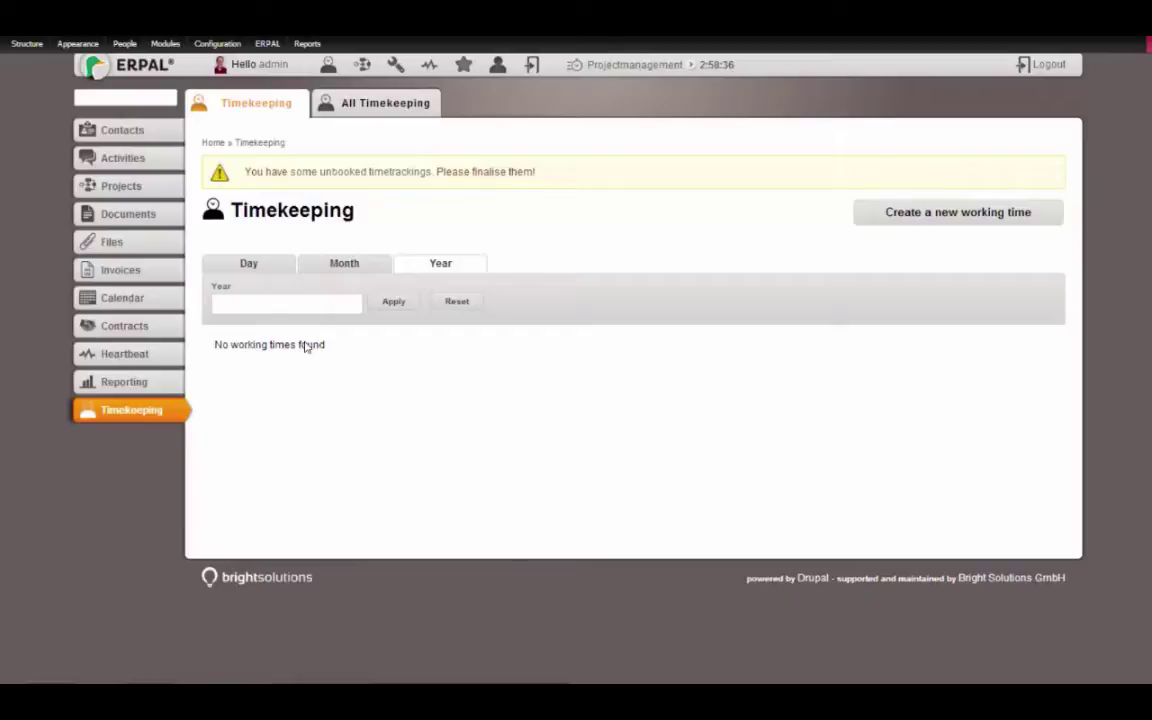
click(335, 104)
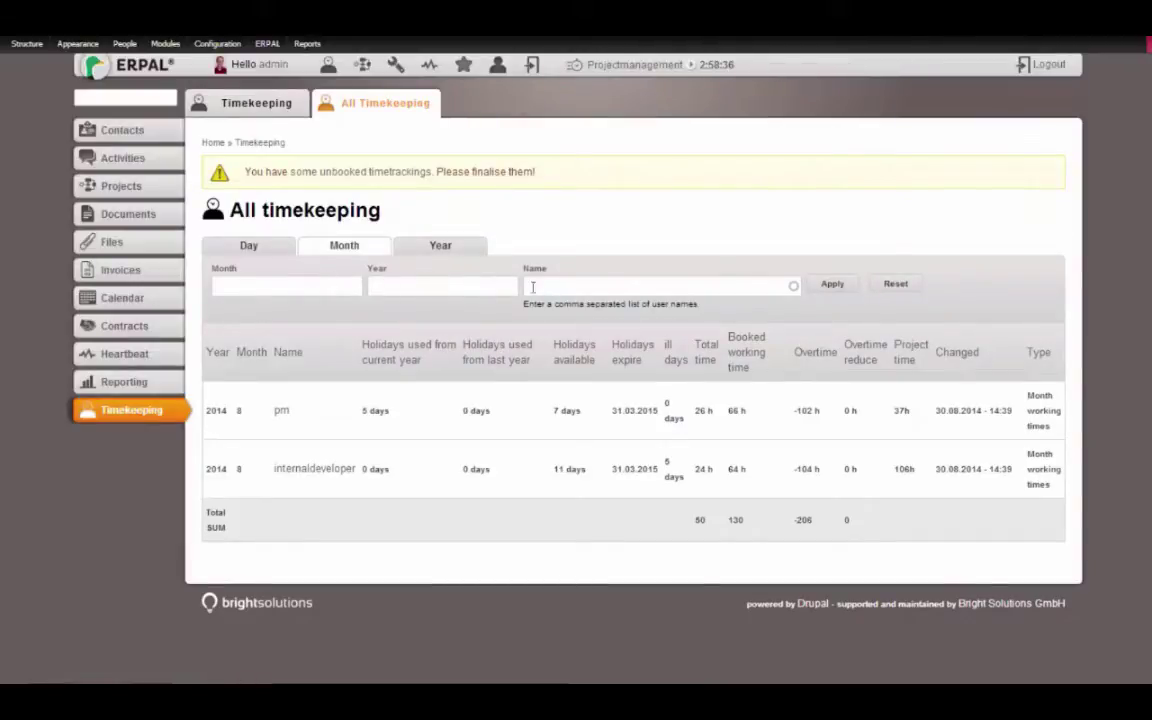
click(230, 251)
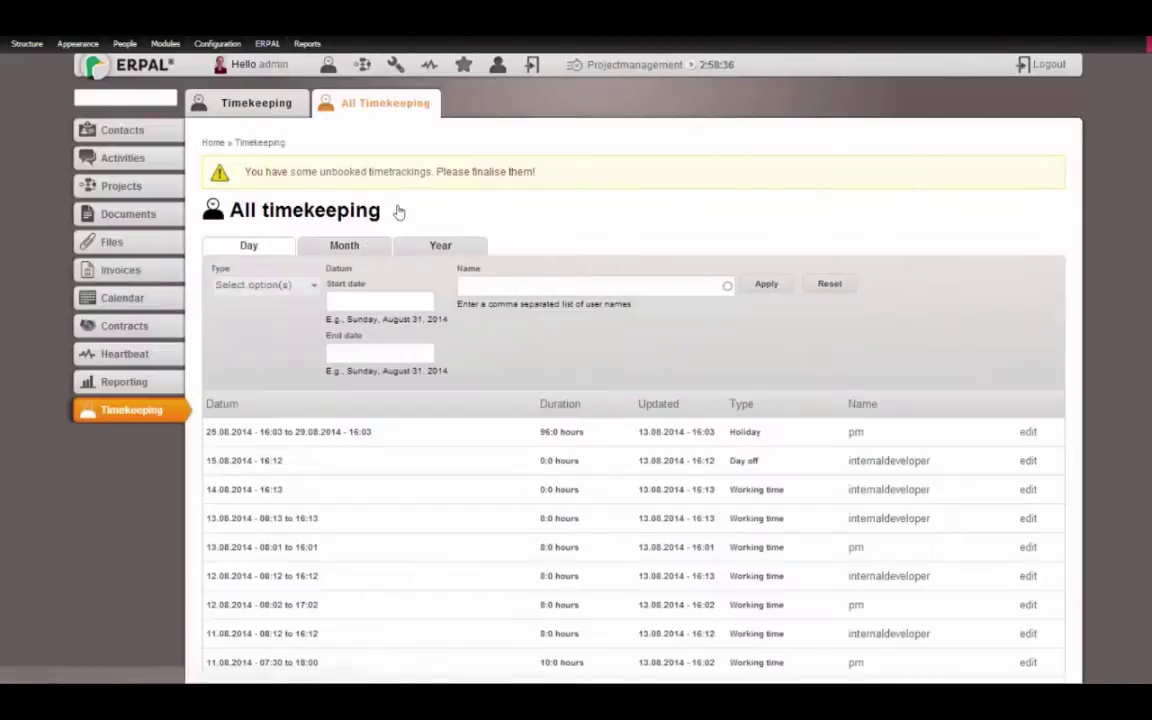
scroll(972, 162, down, 1)
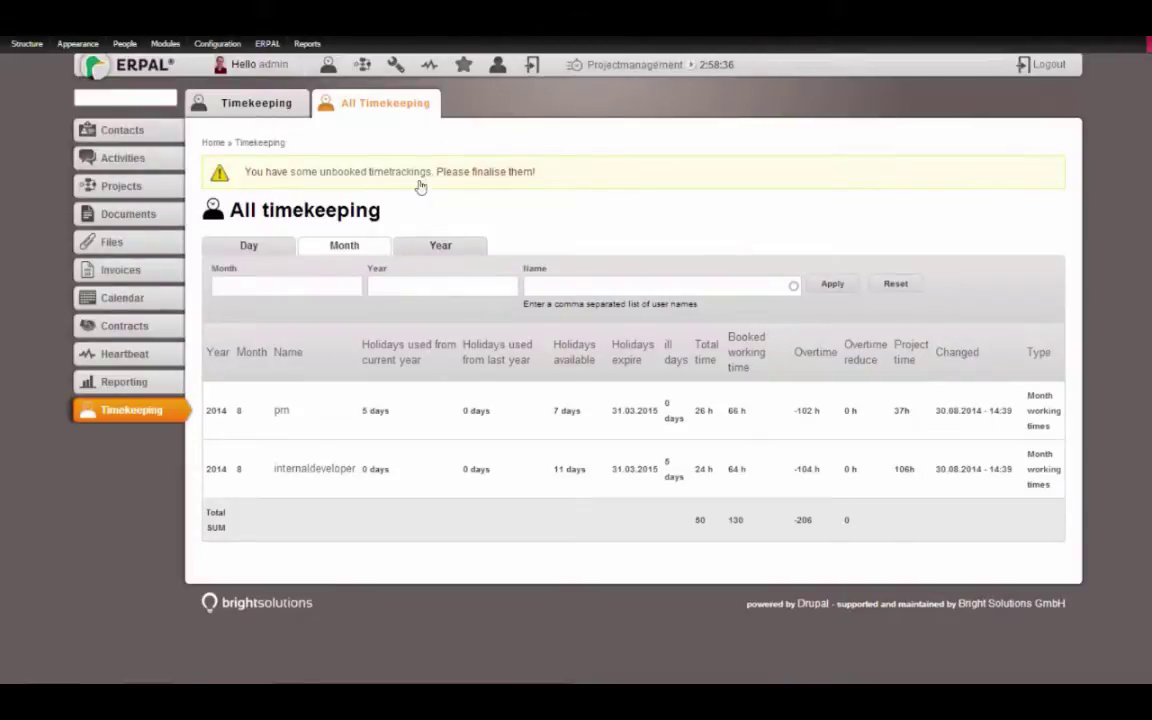
click(440, 245)
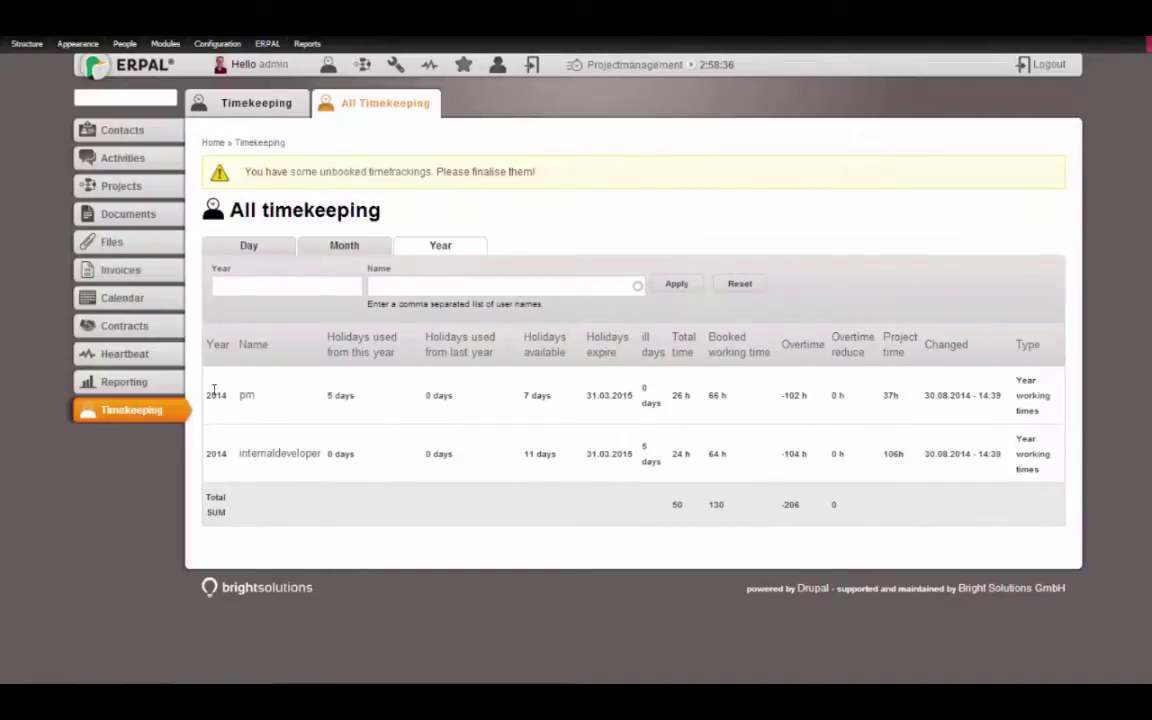
click(275, 285)
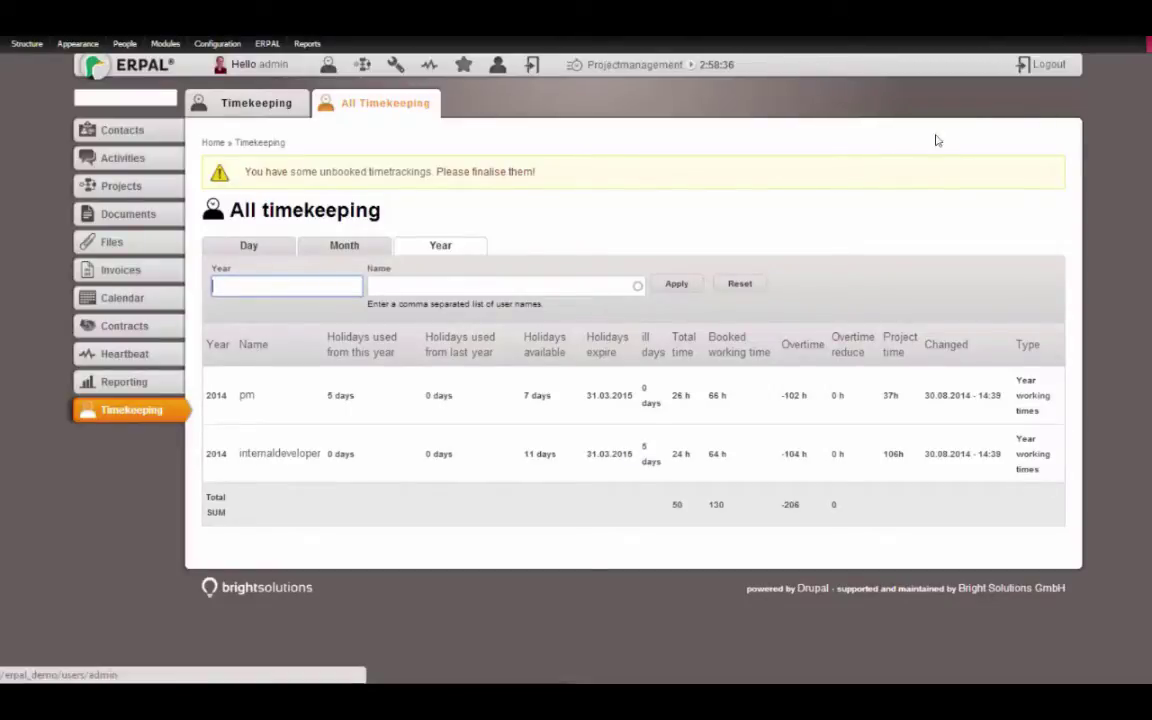
Log out, sign in as the pm user with its password, and start a new working time
click(1041, 64)
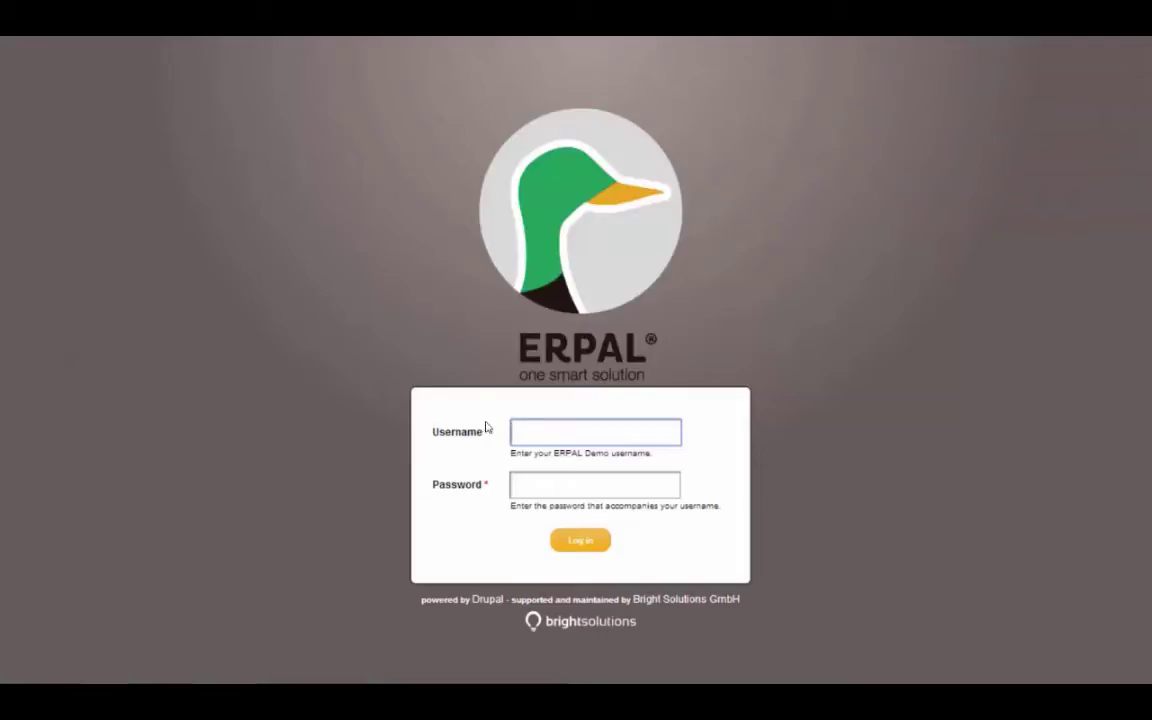
text(pm)
key(Tab)
text(pm)
key(Return)
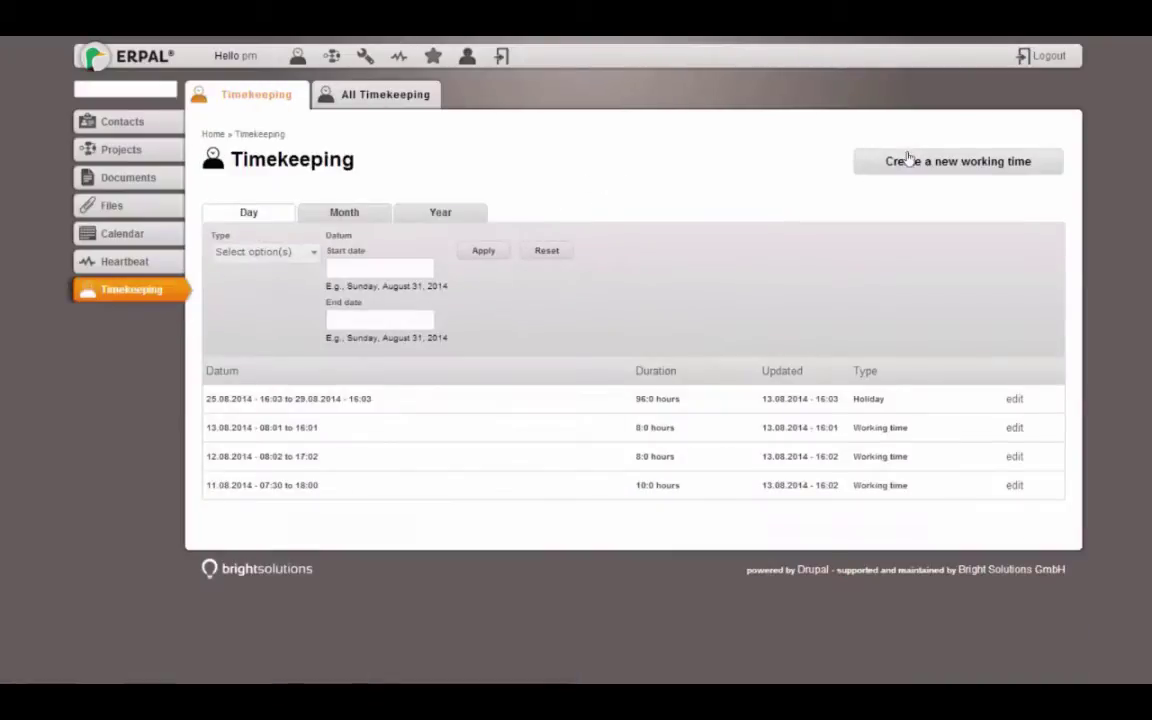
click(908, 158)
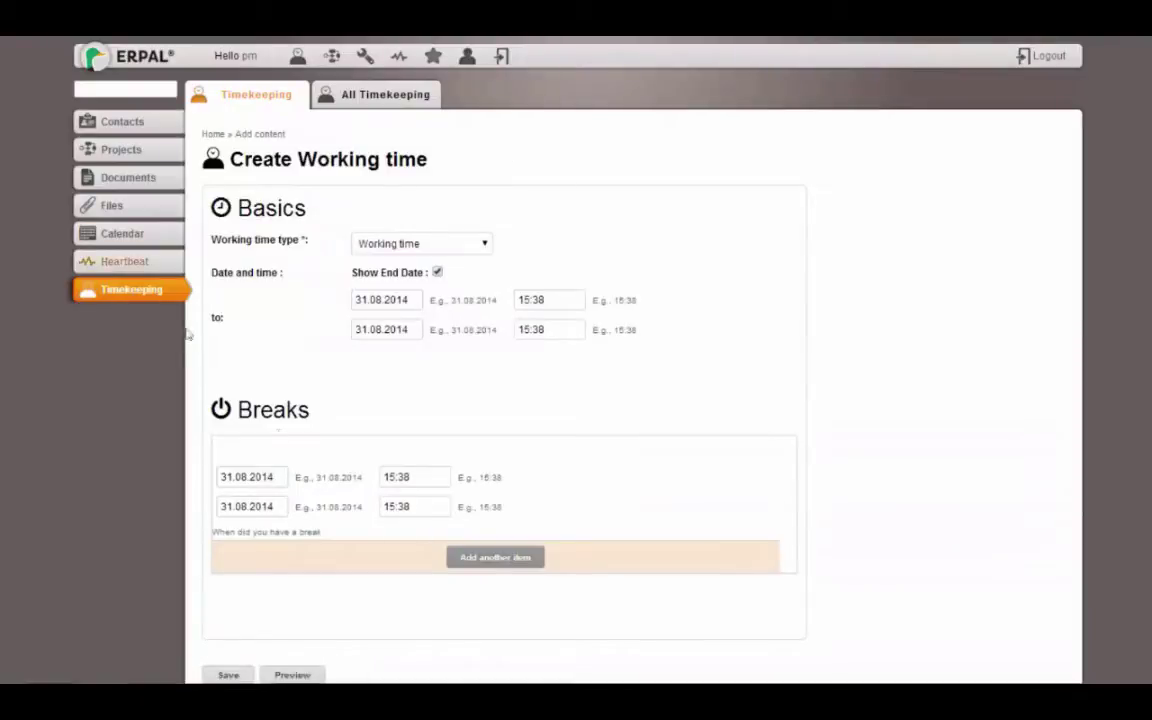
click(439, 246)
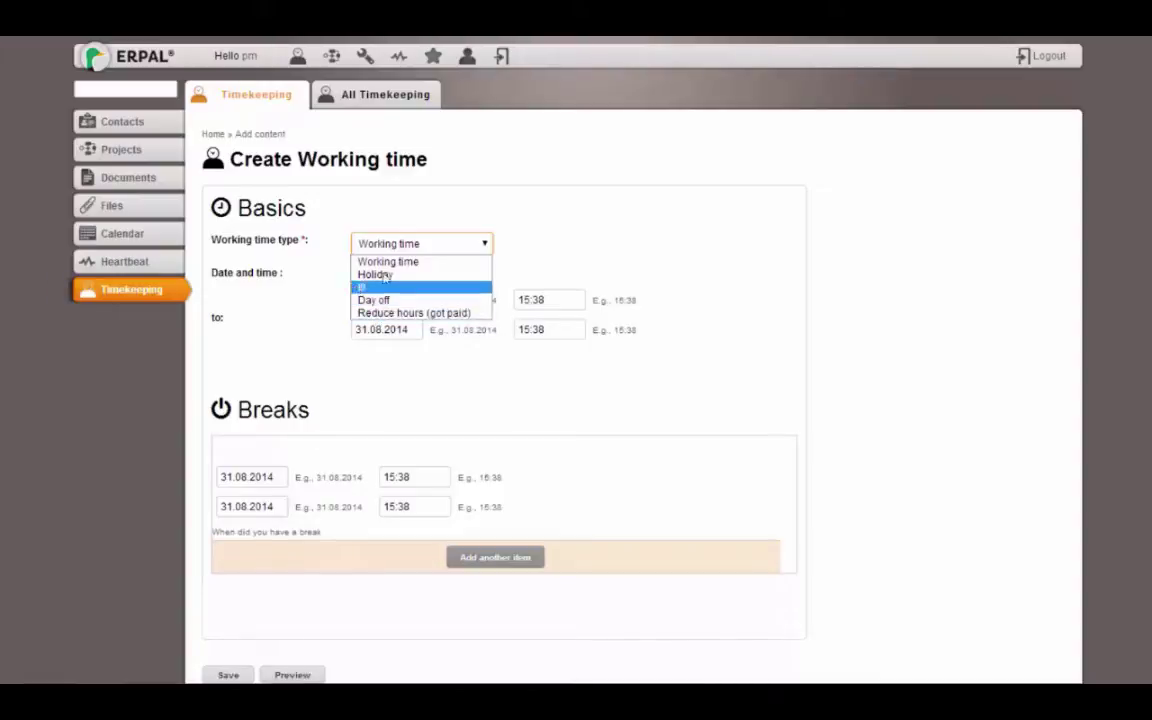
click(300, 210)
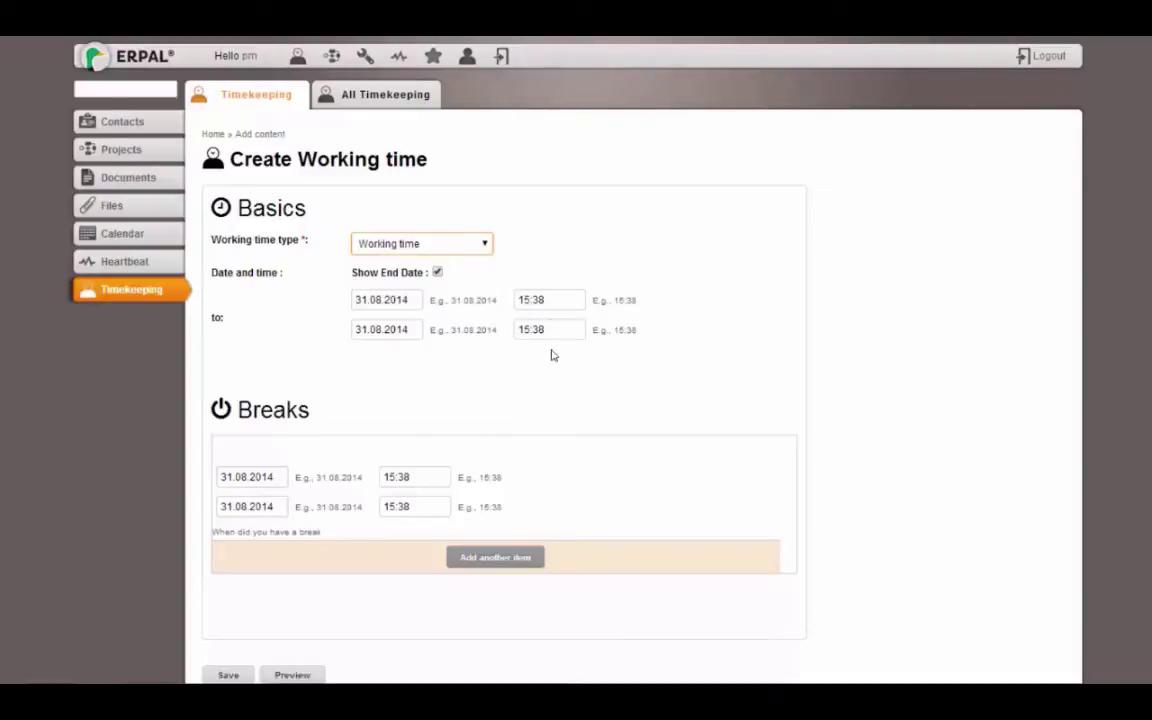
Save a working time from 08:00 to 18:00 with a 12:00–13:00 break (9.0 h)
click(522, 300)
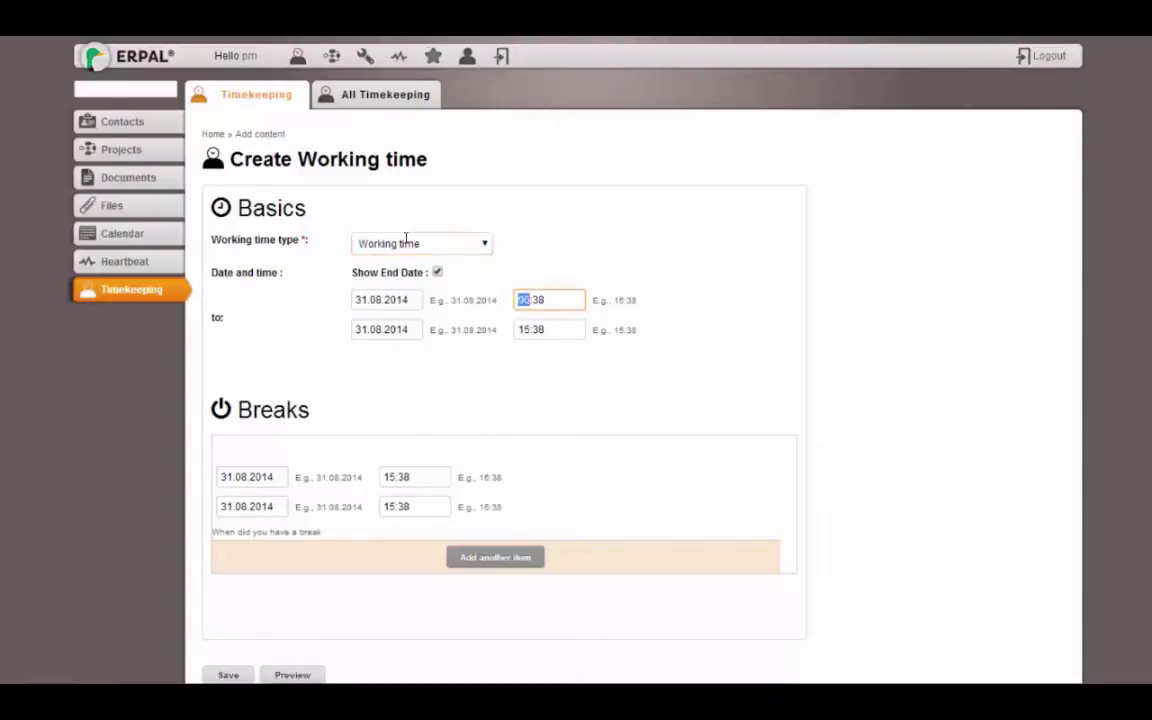
text(8:00)
key(Tab)
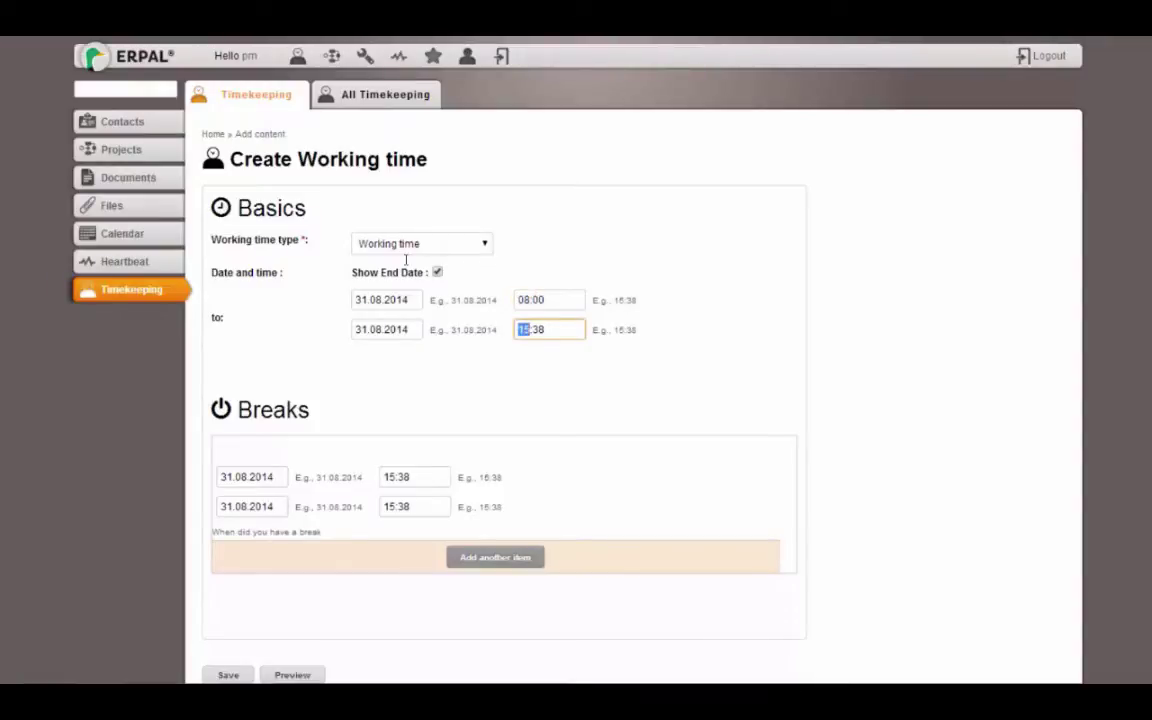
text(18:00)
scroll(841, 262, down, 1)
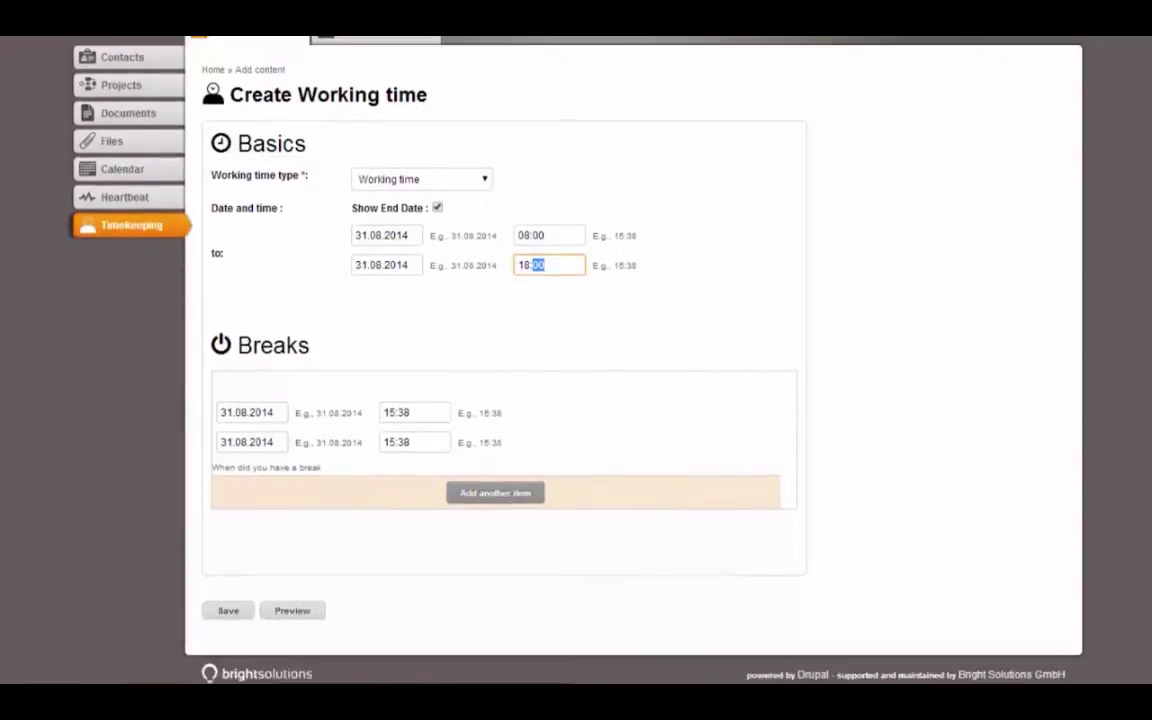
key(Tab)
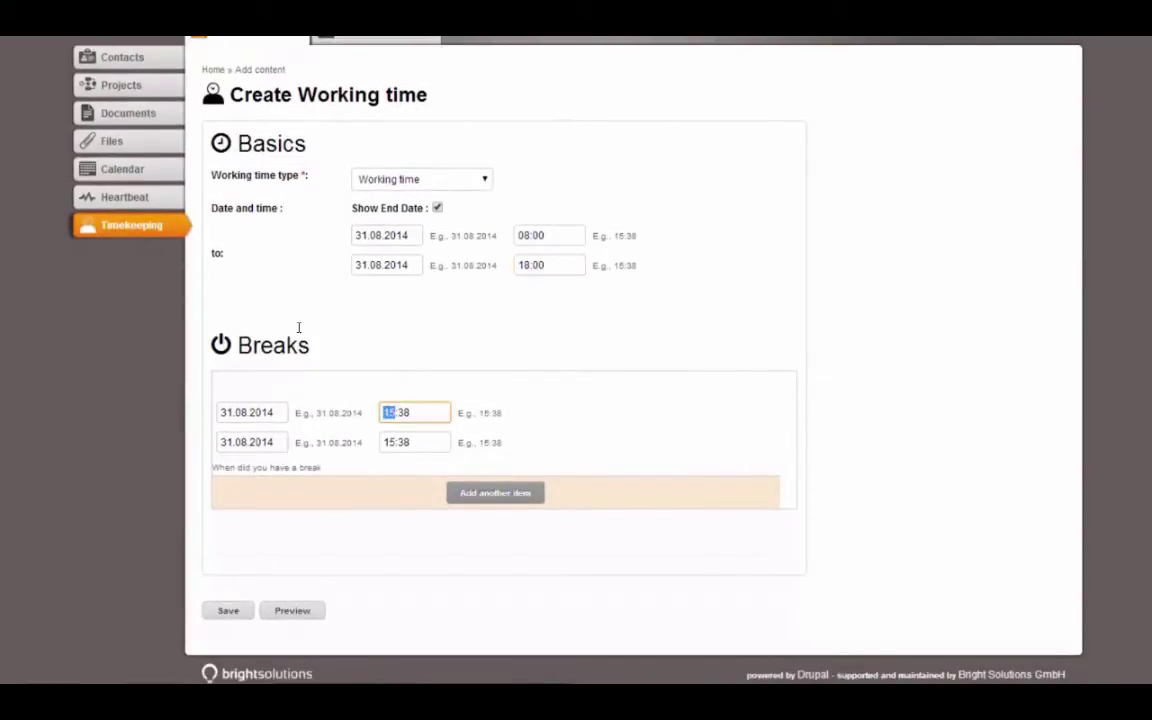
key(Right)
click(395, 442)
text(12)
key(Right)
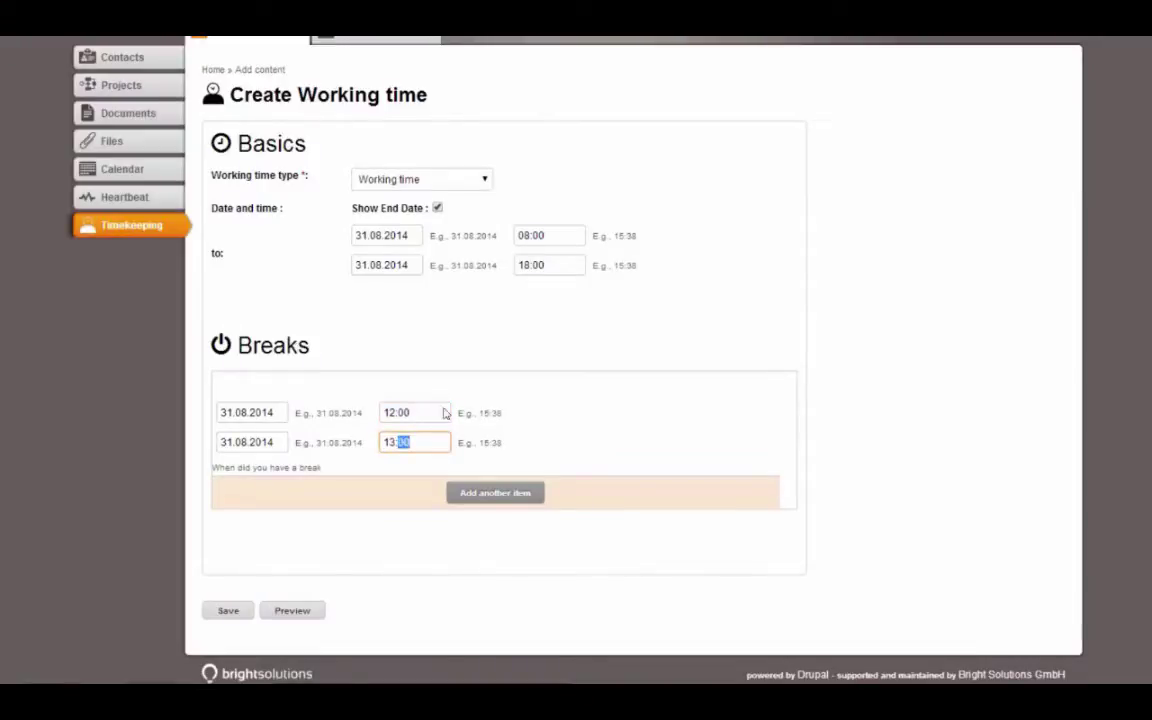
click(222, 609)
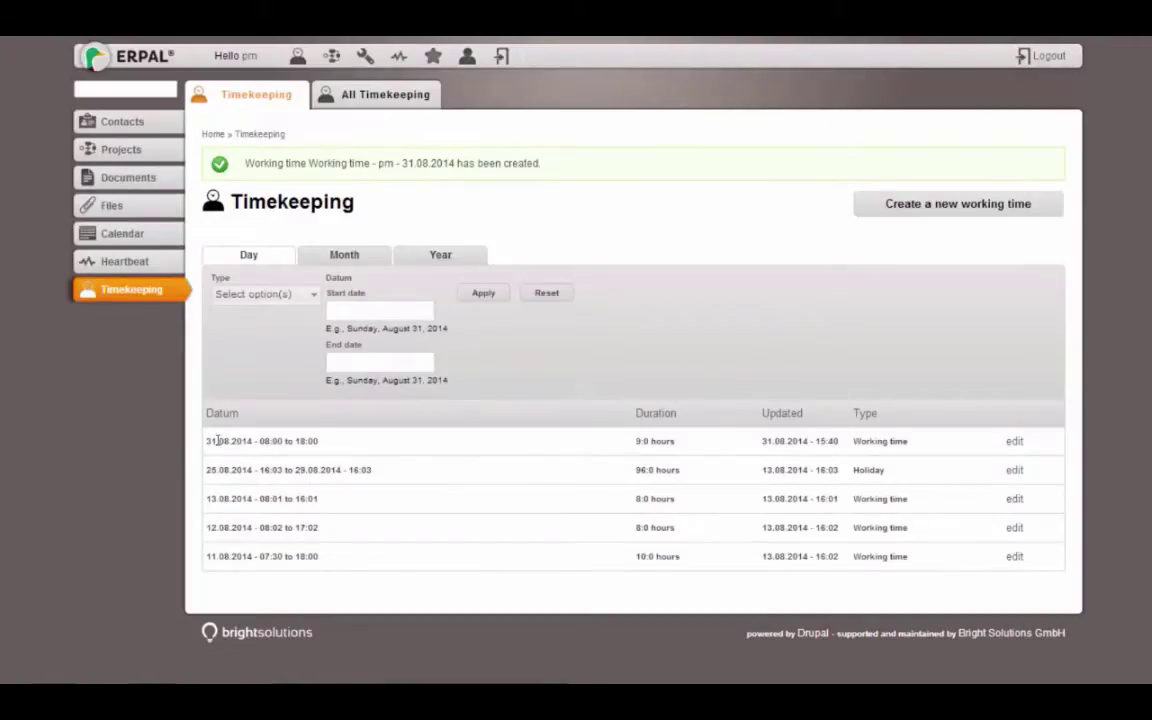
Check the new entry's times and 9.0 h duration, then show the August 2014 monthly summary
drag(218, 440, 309, 441)
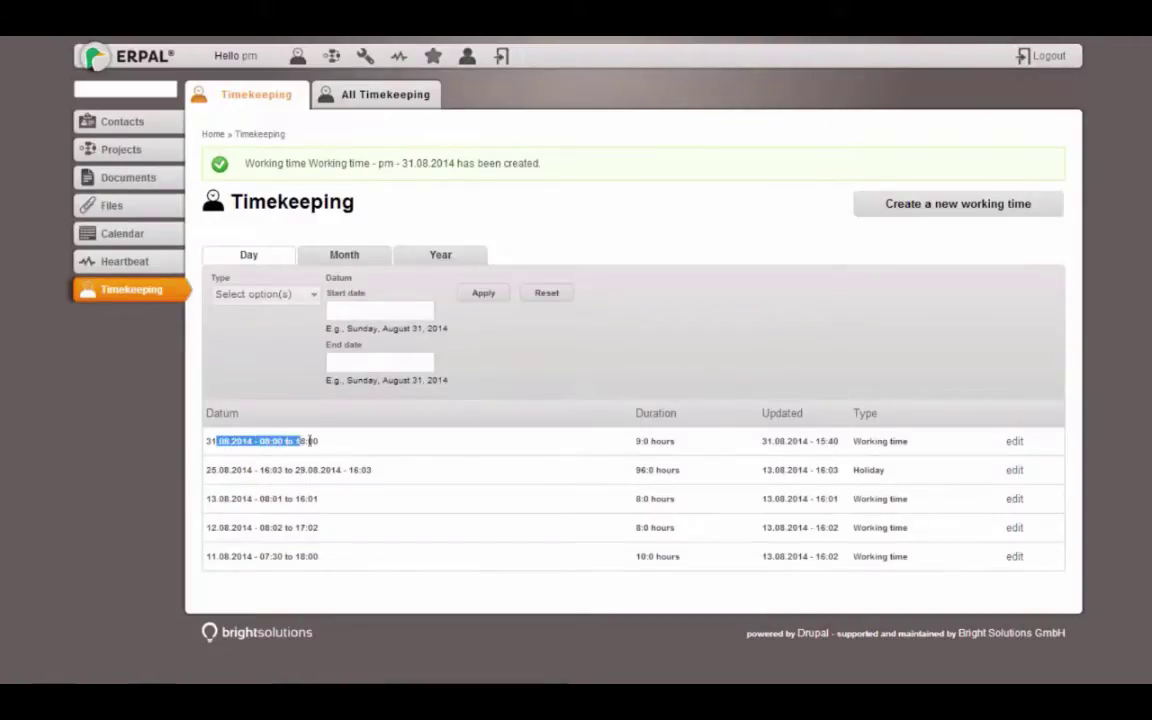
double_click(641, 441)
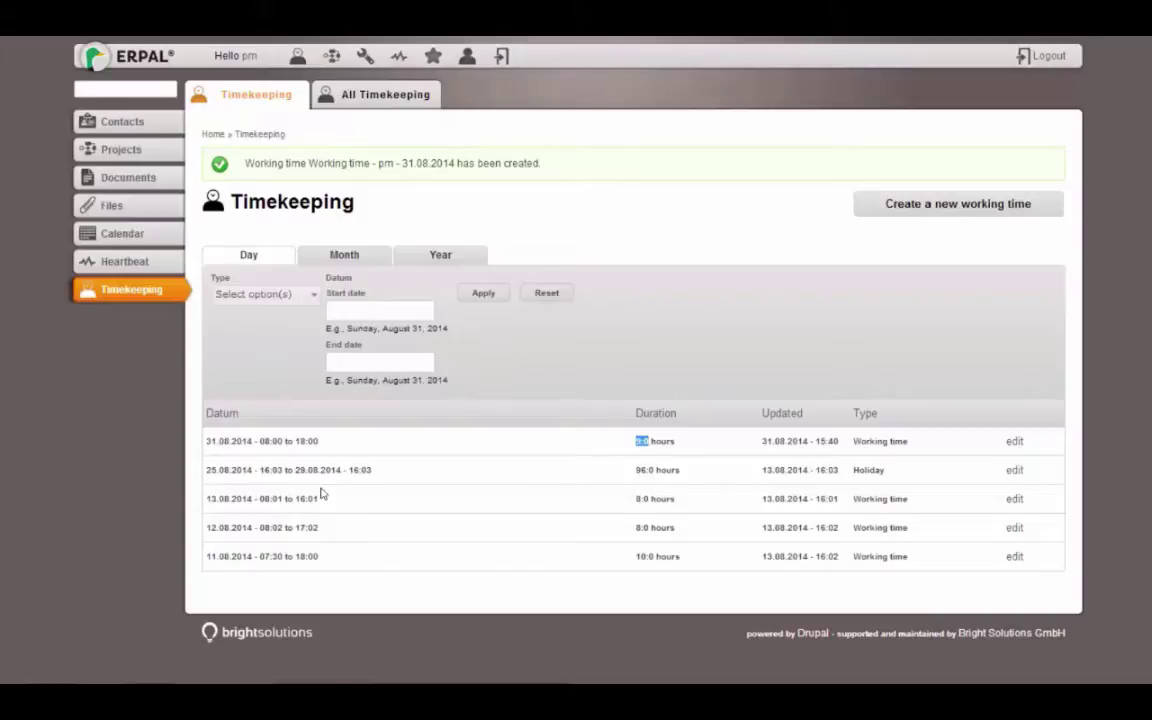
click(336, 256)
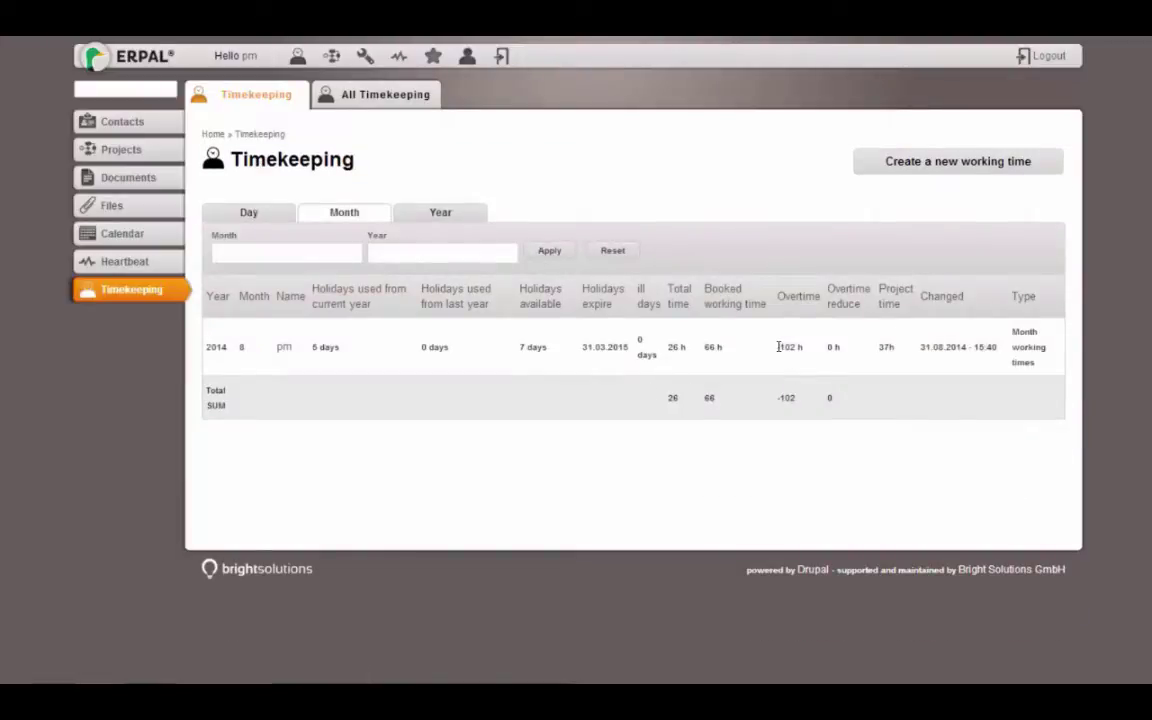
Note the -102 h overtime and compare the Year, Month and Day timekeeping summaries
drag(779, 346, 798, 347)
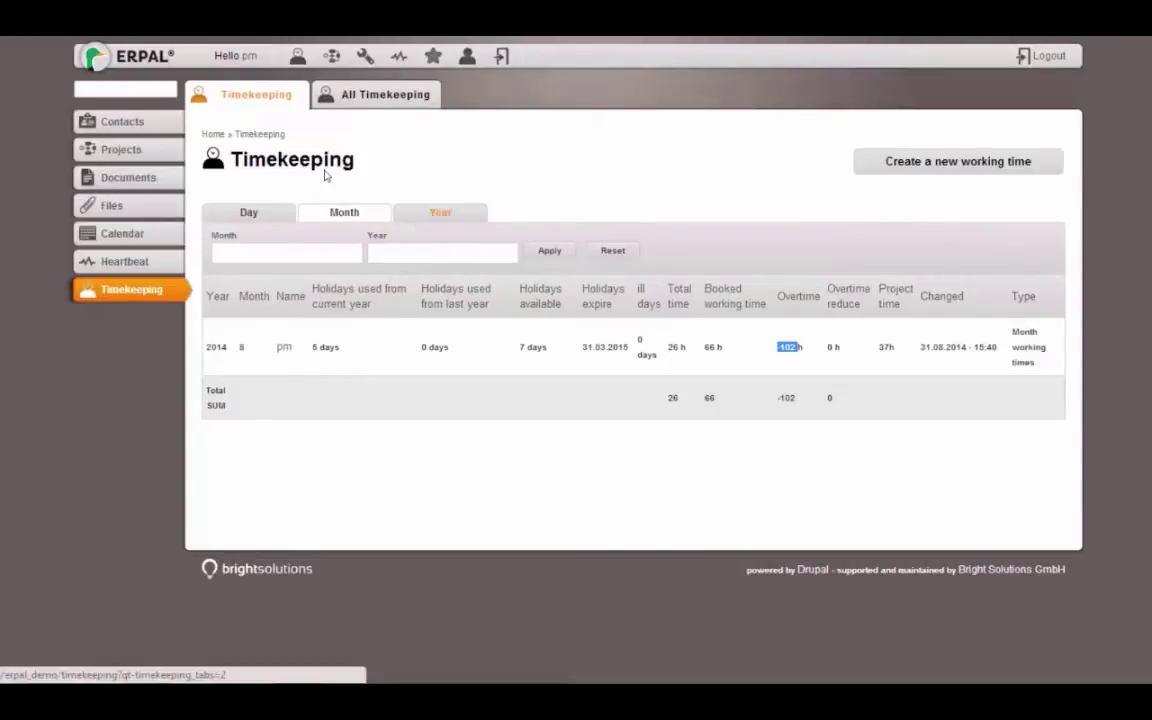
click(422, 224)
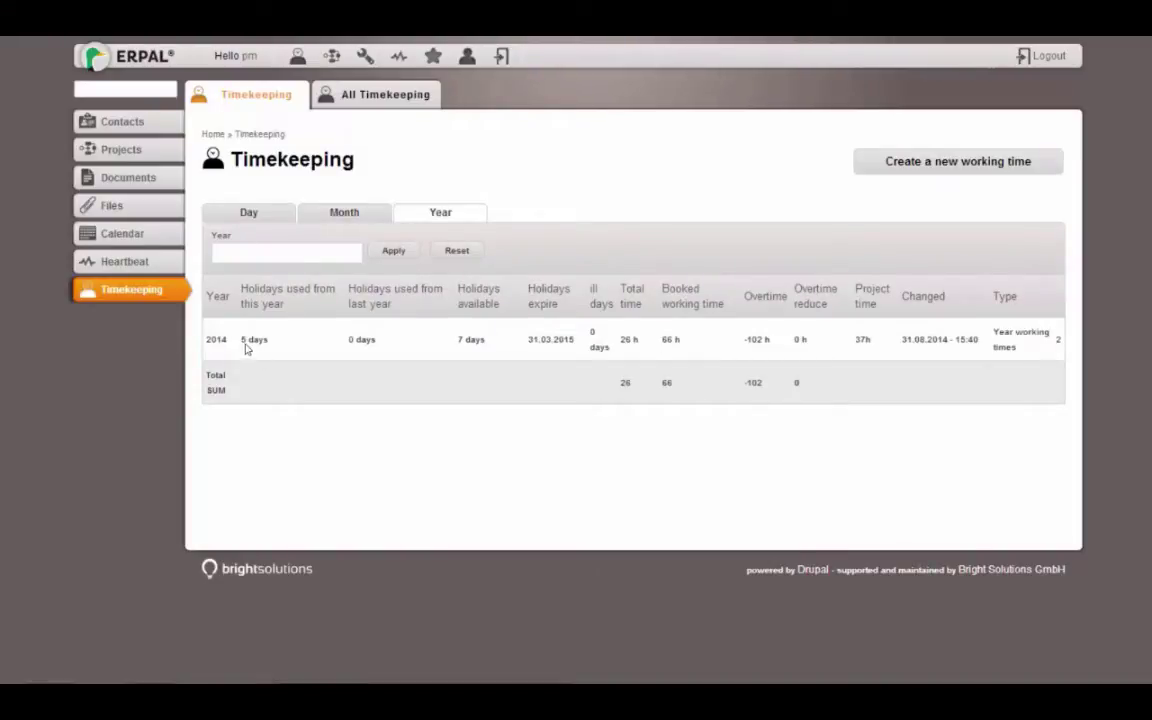
click(344, 212)
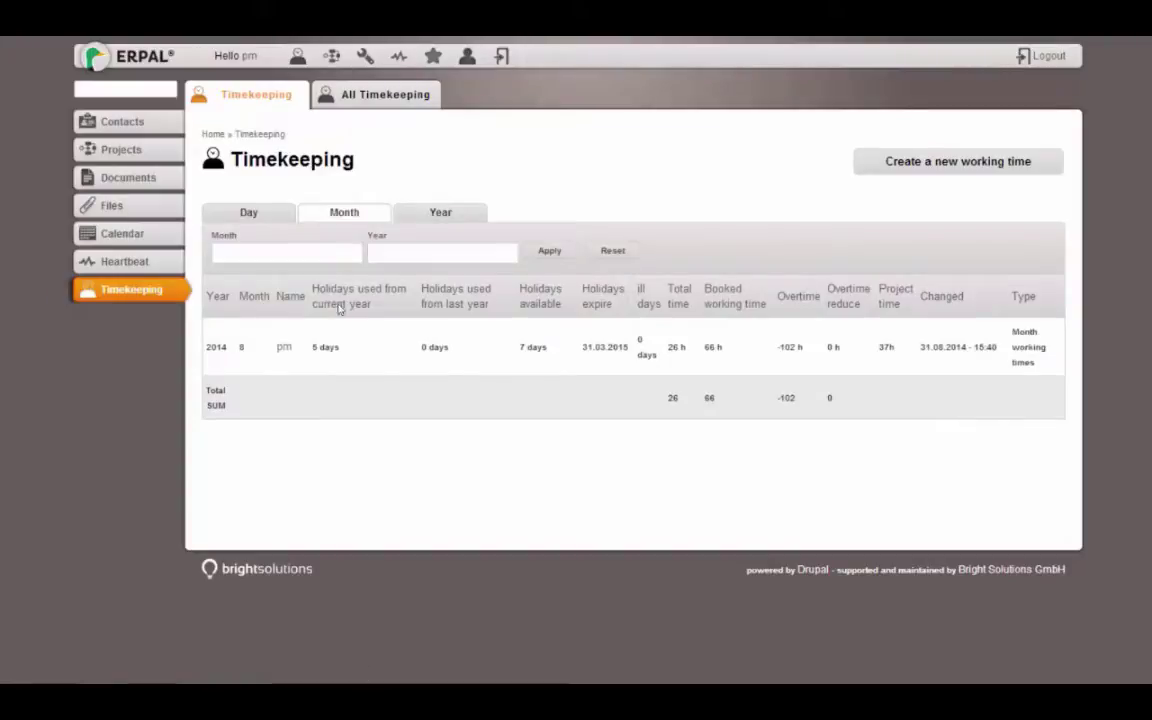
click(248, 212)
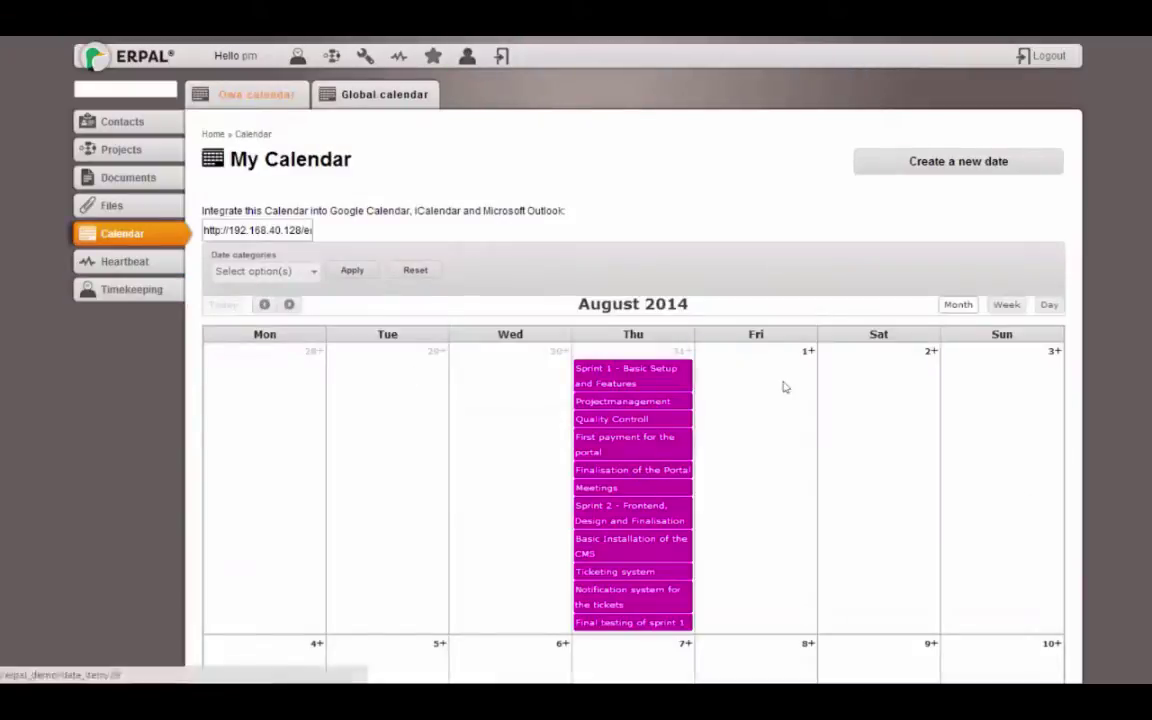
scroll(633, 400, down, 5)
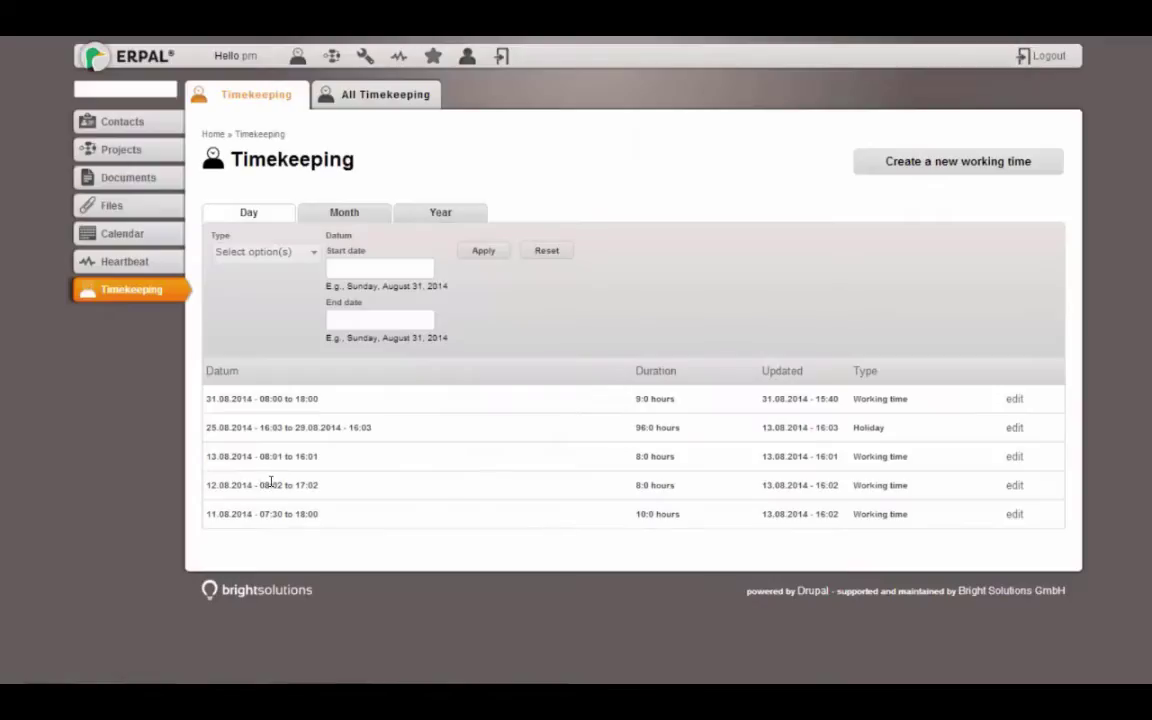
Check the holiday entry's date range and Holiday type, then show the August 2014 monthly summary
drag(210, 429, 368, 429)
double_click(860, 427)
click(502, 412)
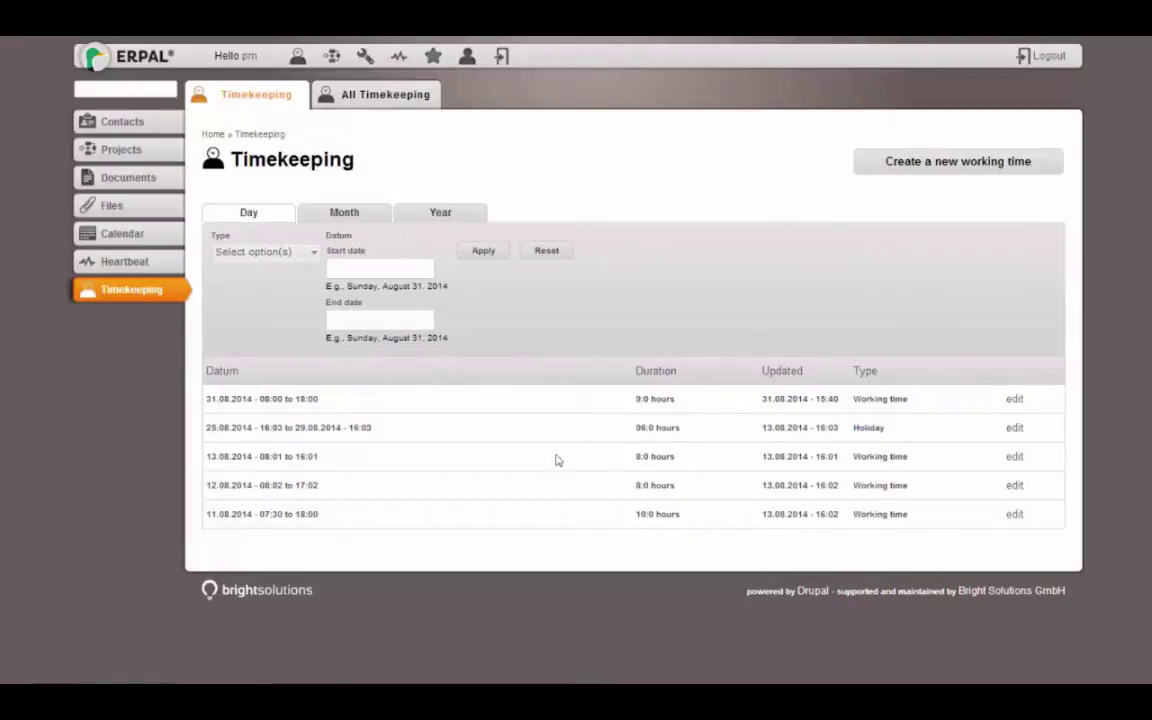
click(344, 212)
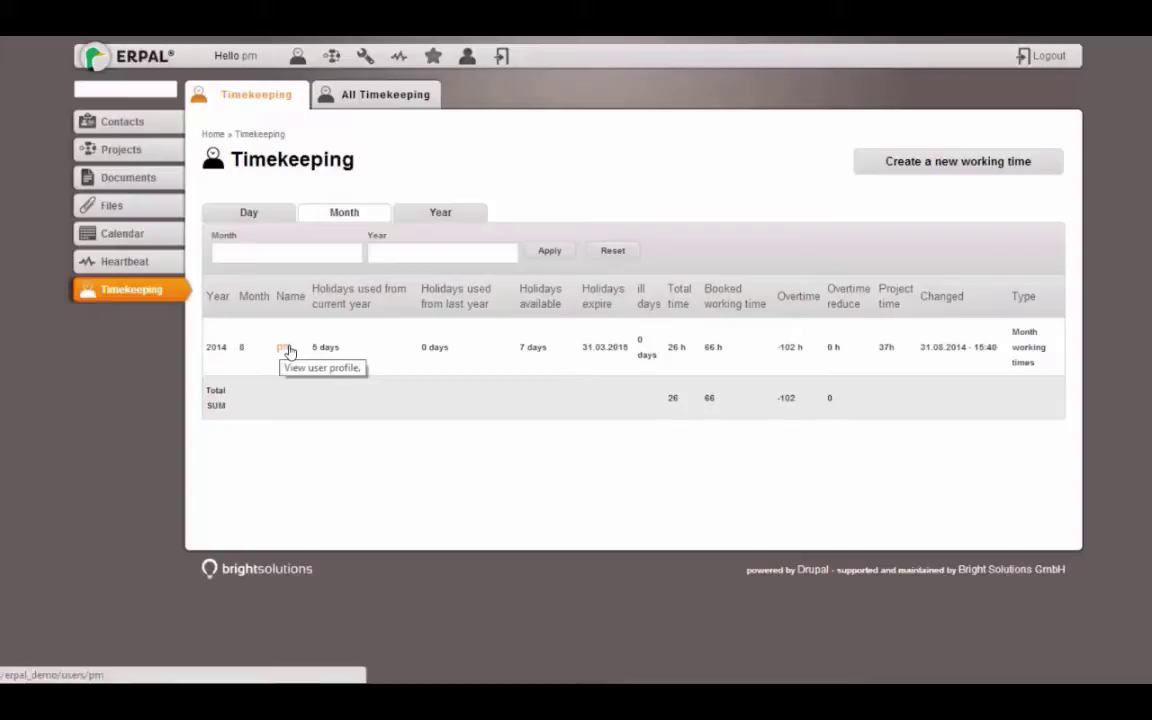
drag(314, 347, 341, 347)
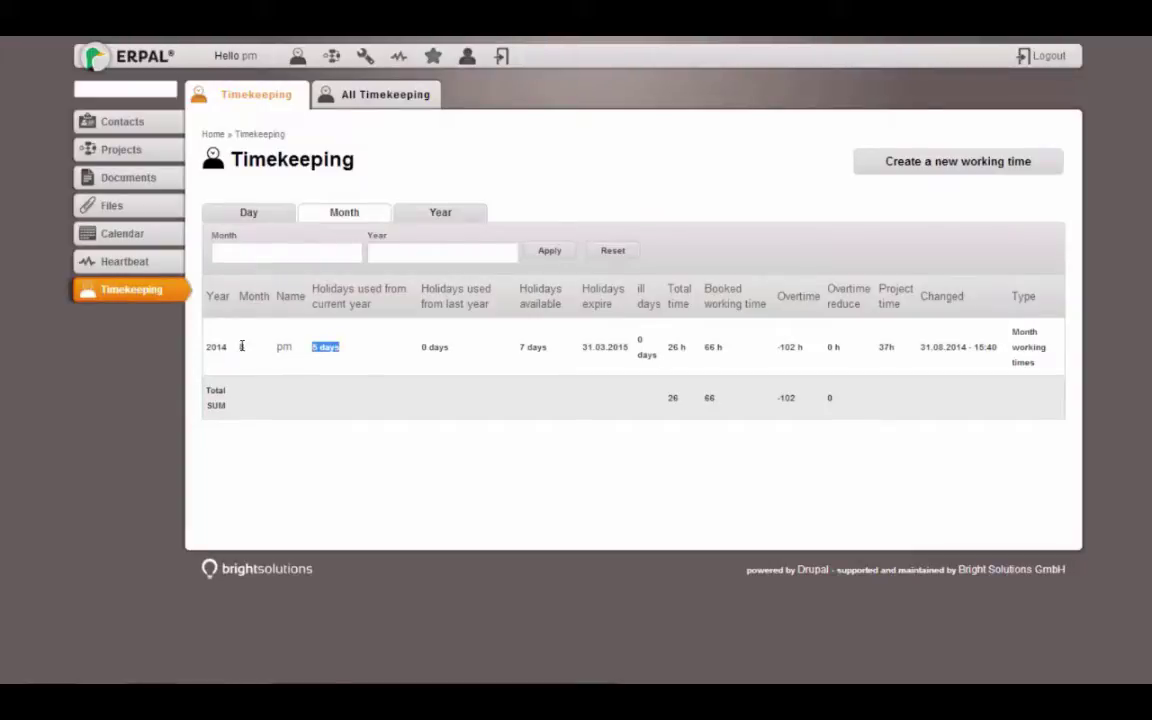
click(248, 212)
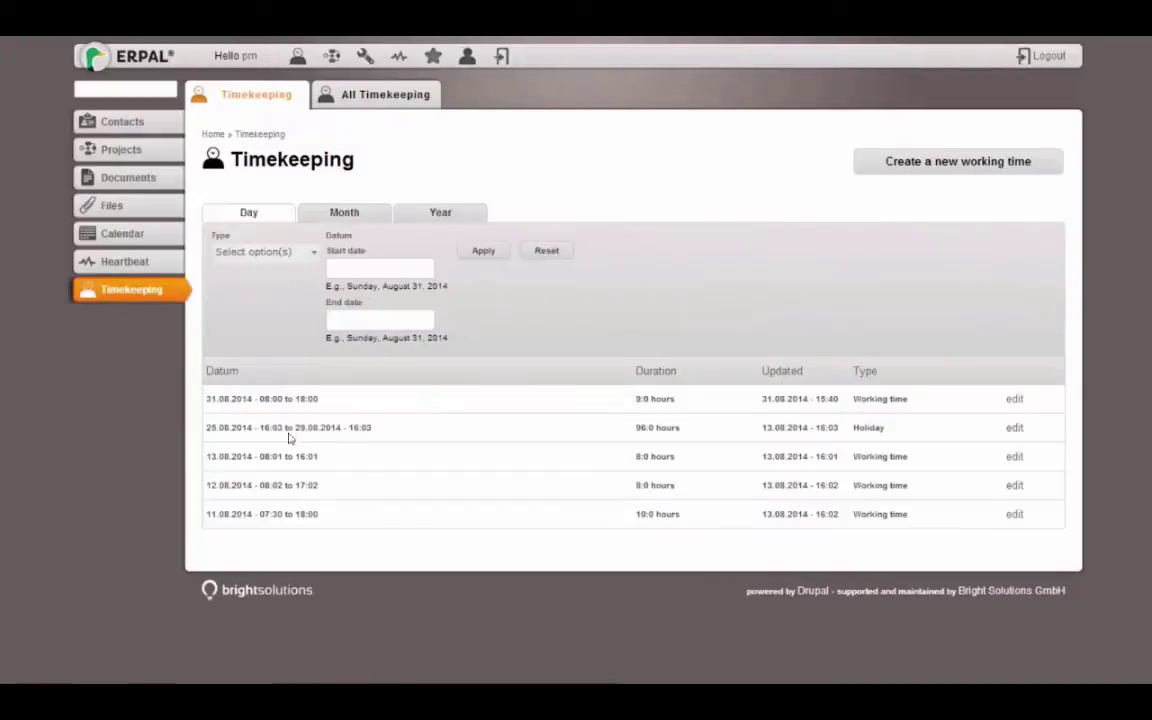
drag(230, 428, 371, 430)
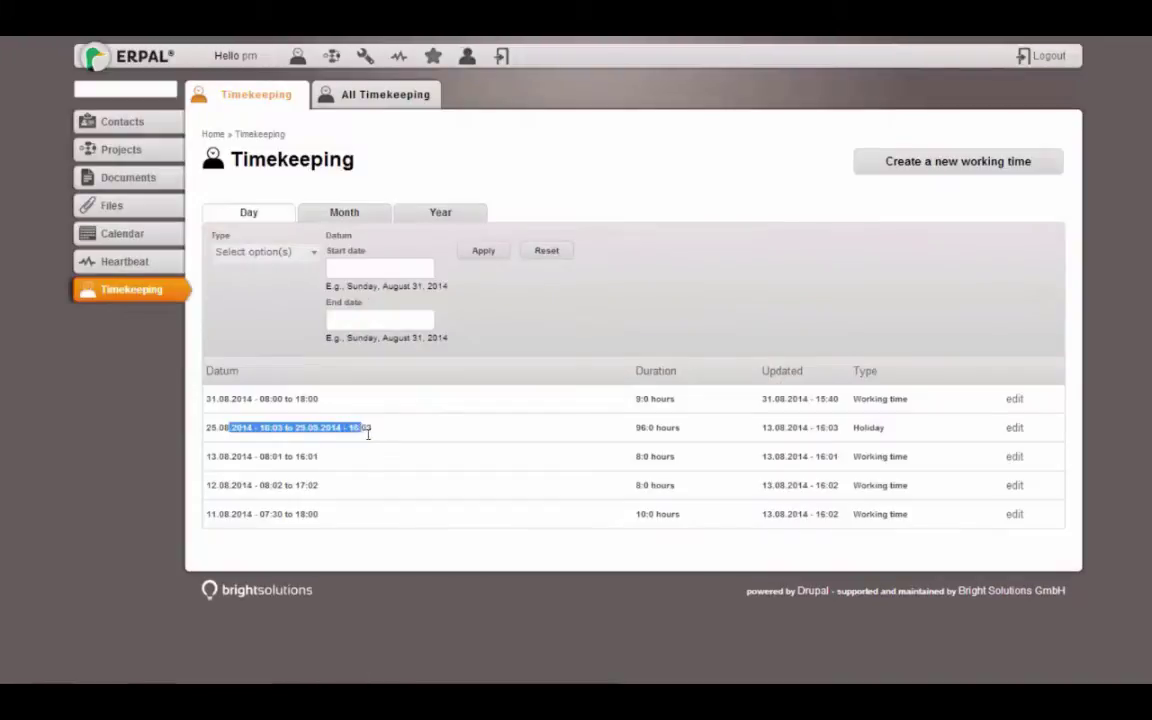
click(343, 213)
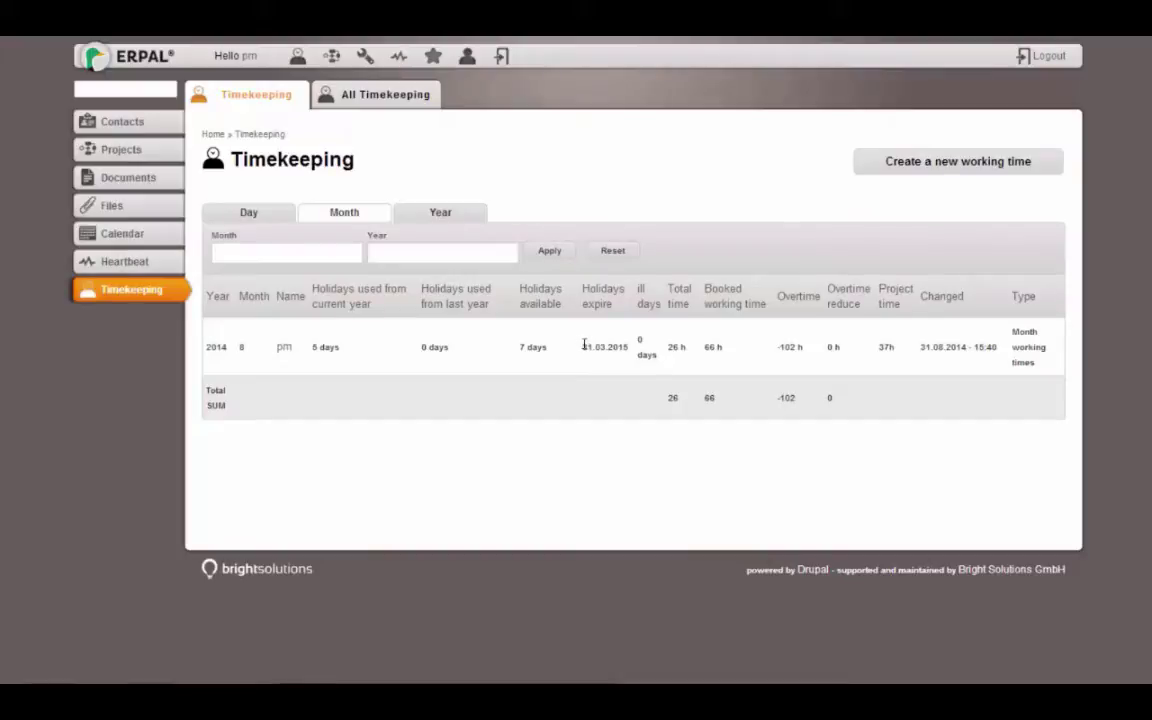
drag(584, 346, 624, 347)
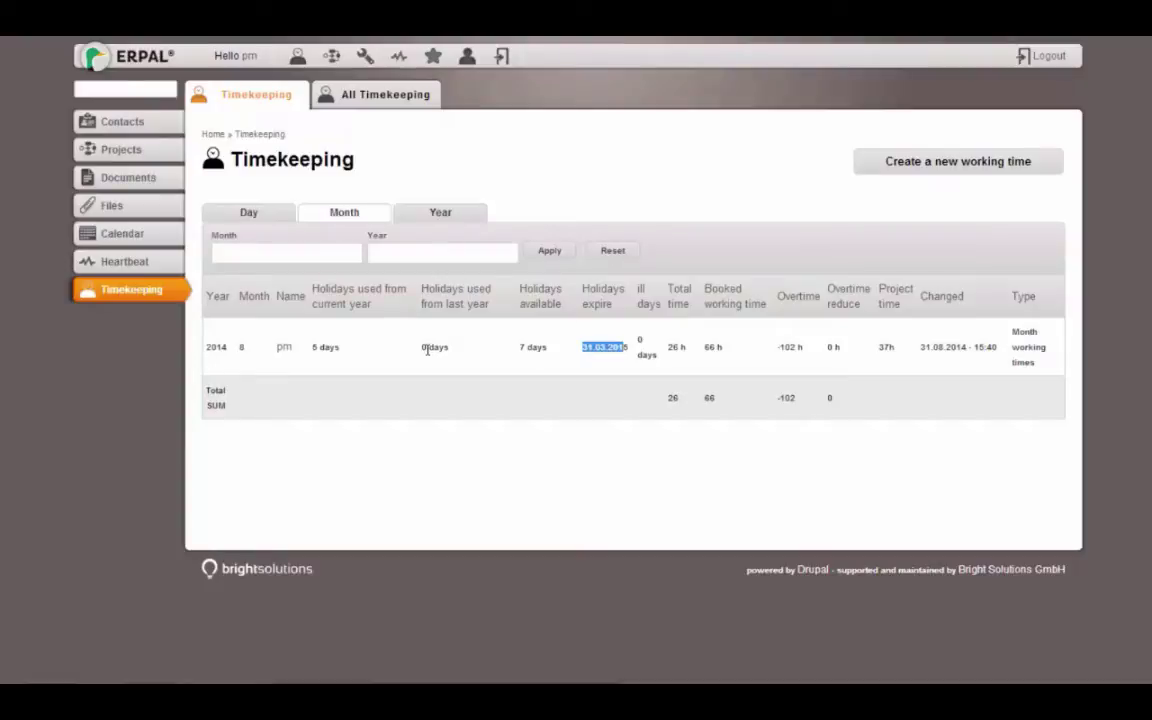
click(599, 391)
drag(520, 347, 537, 347)
click(424, 347)
double_click(424, 347)
double_click(709, 348)
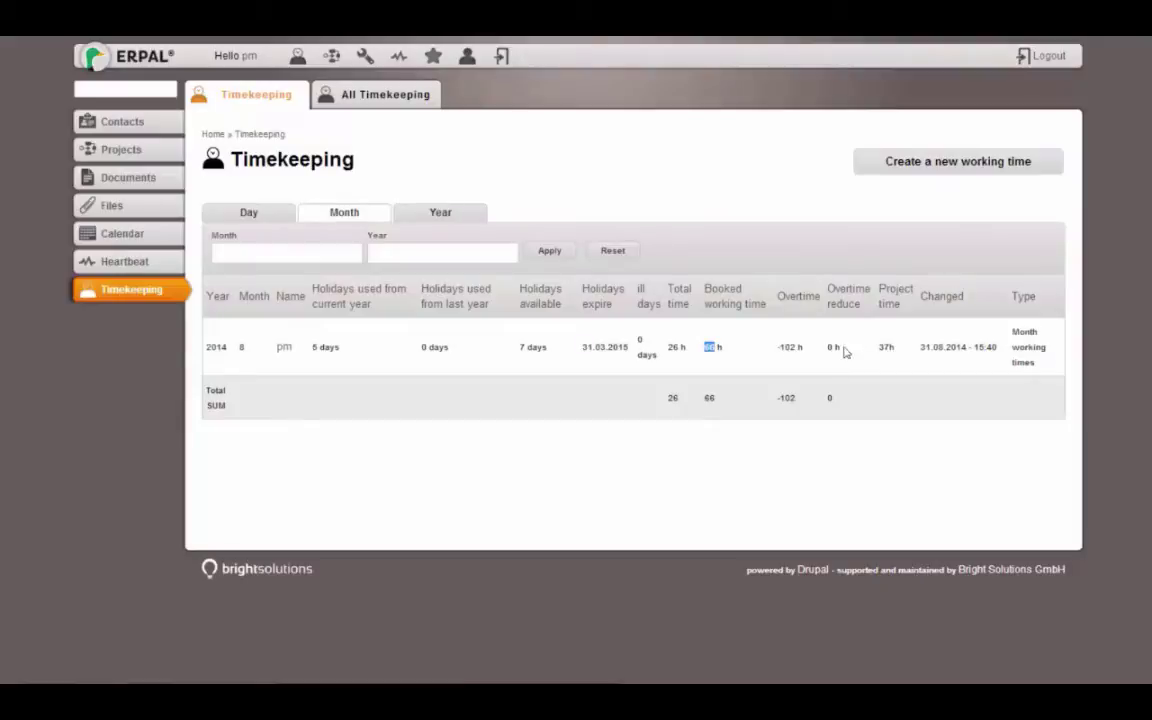
Fill in a Reduce hours (got paid) working time for 31.08.2014 from 09:00 to 19:00
click(946, 158)
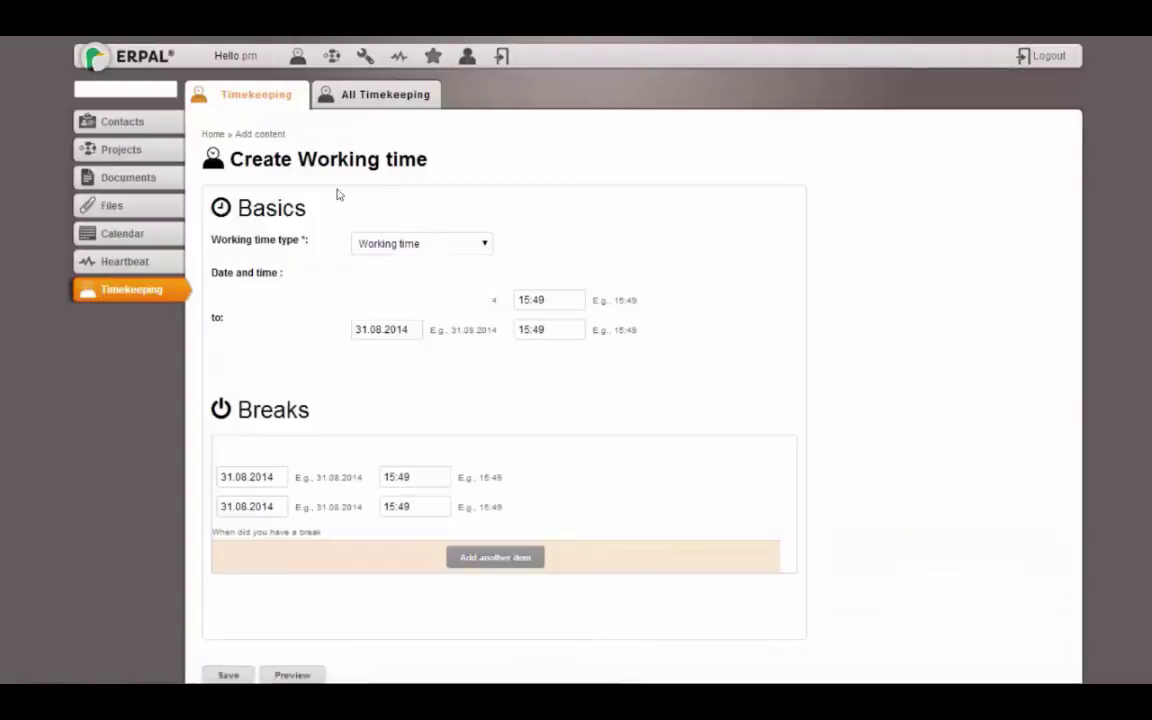
click(420, 243)
click(386, 311)
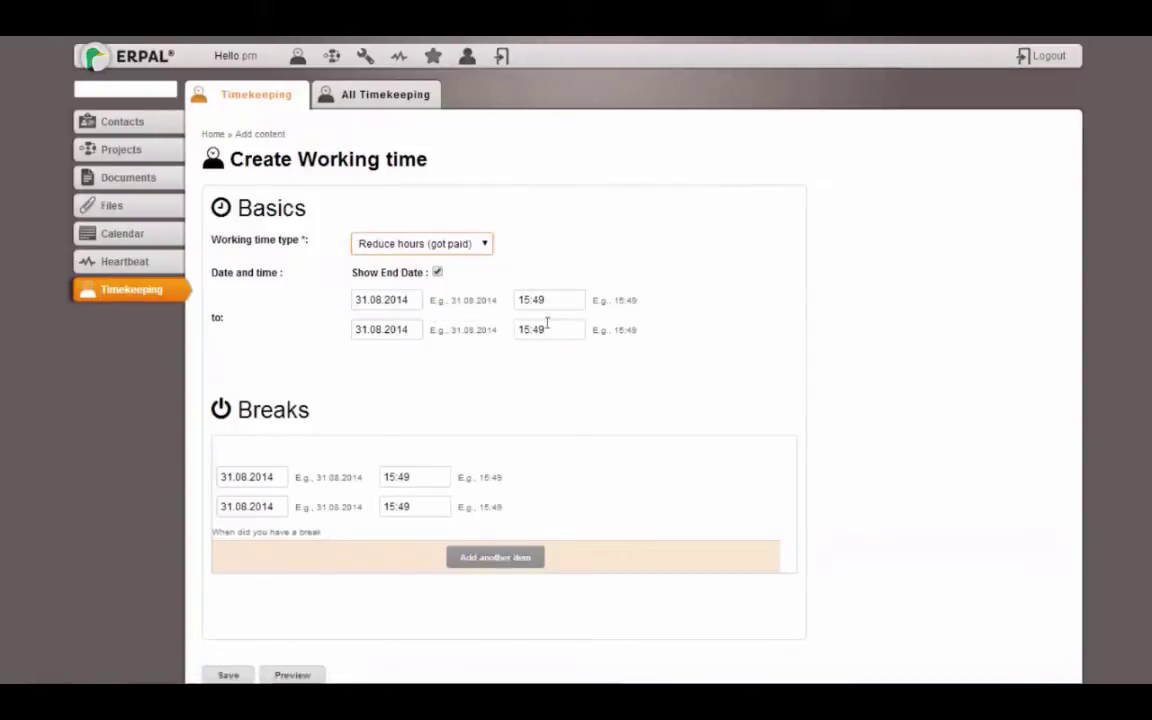
double_click(522, 299)
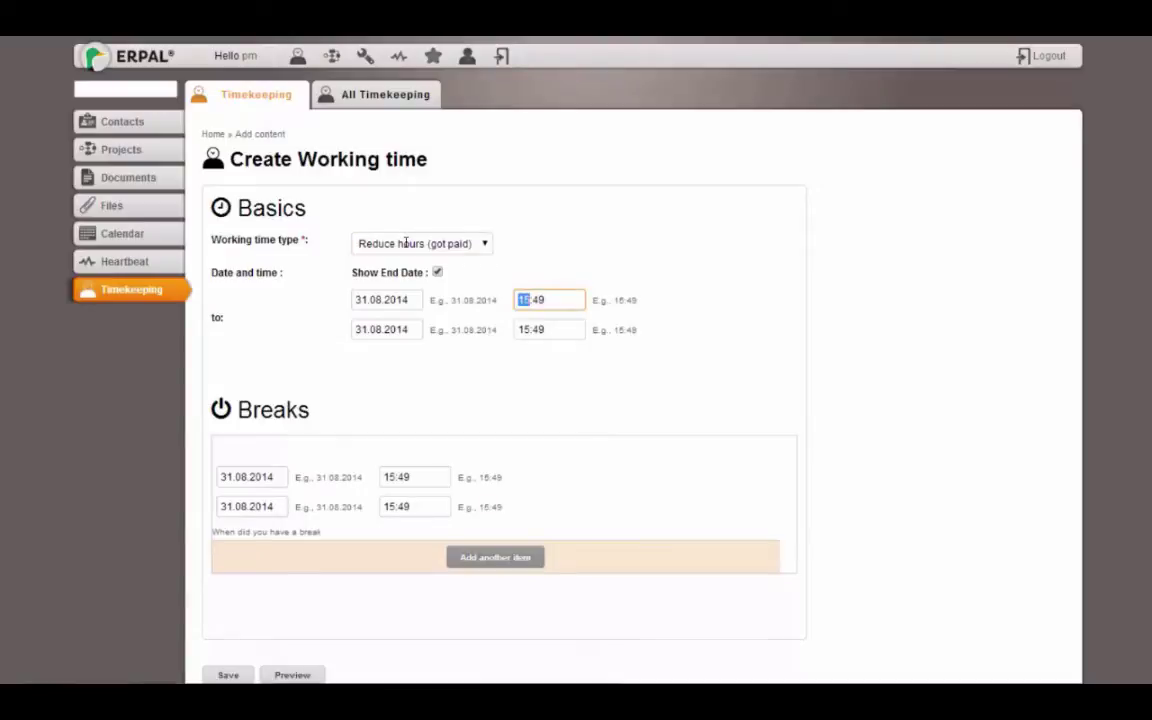
text(09:00)
click(522, 329)
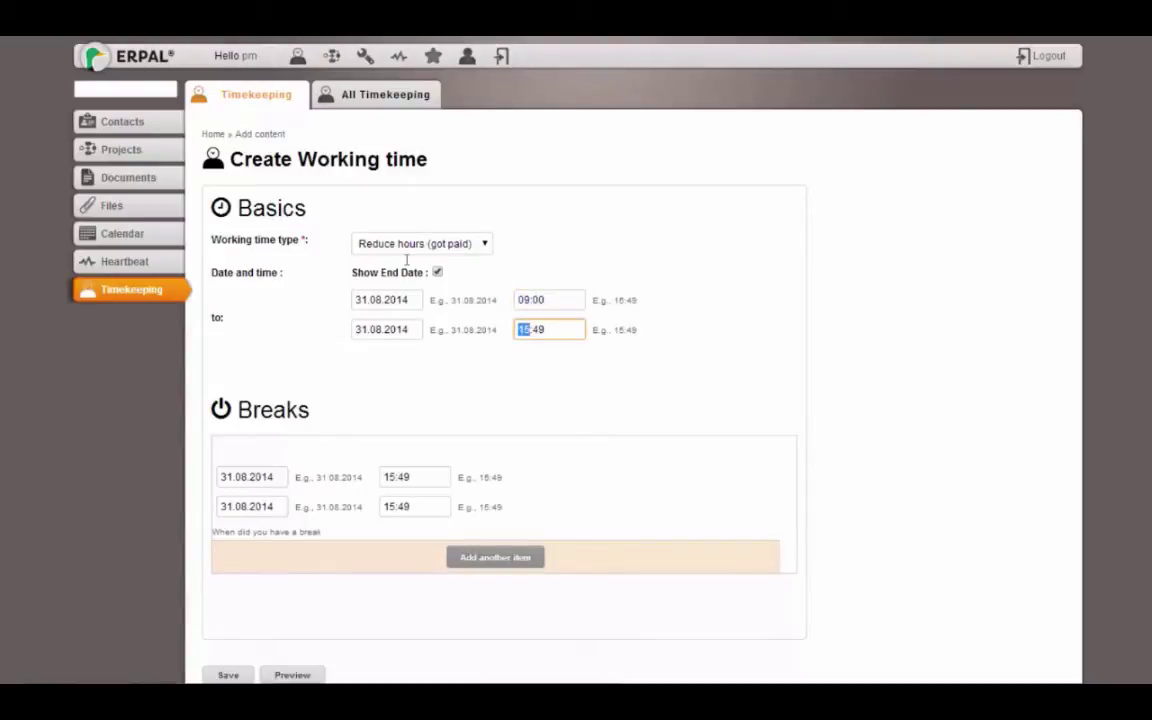
text(1900)
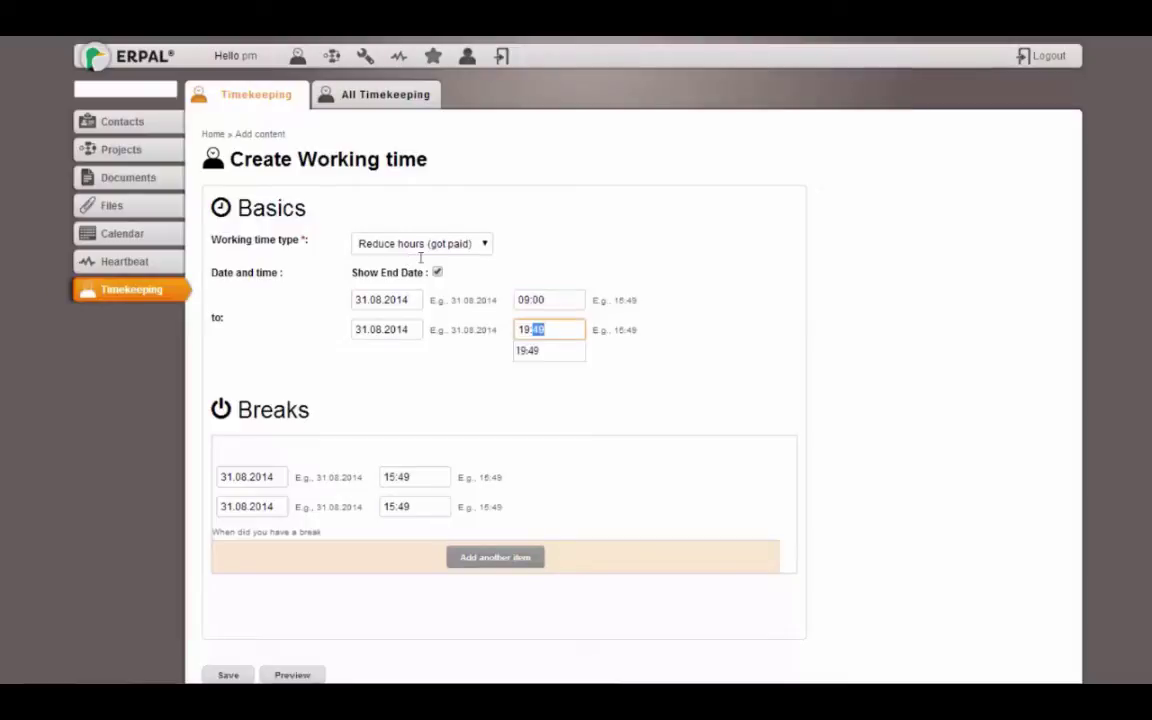
scroll(969, 450, down, 2)
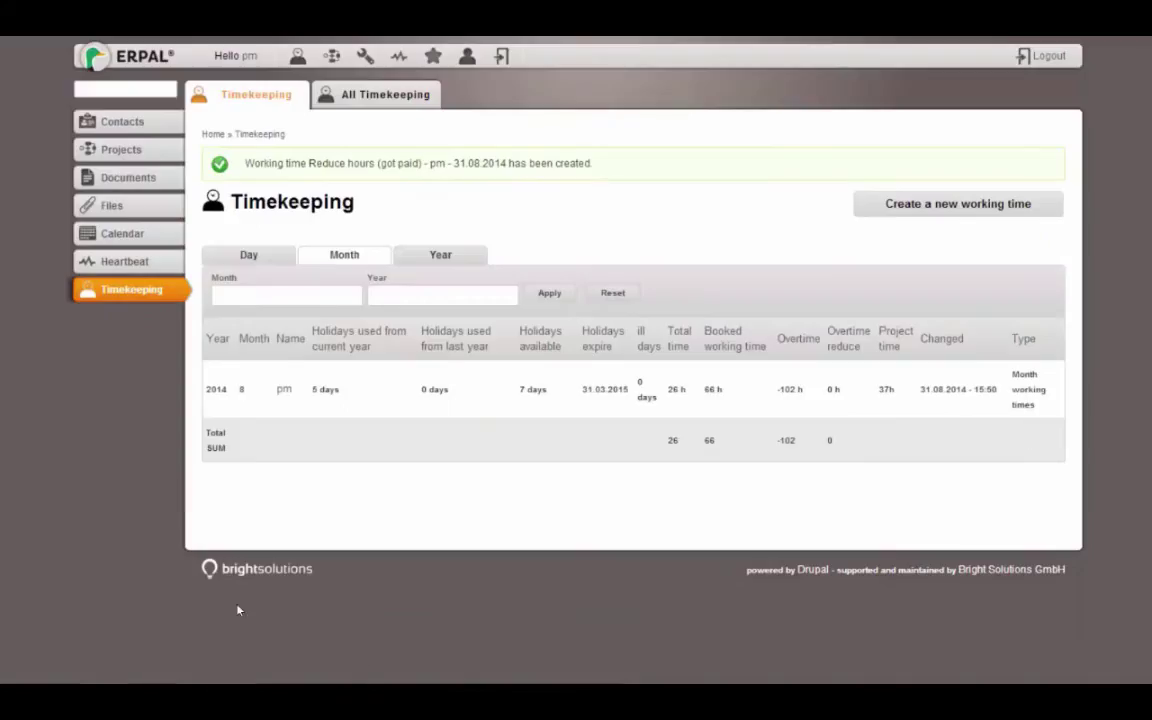
Inspect the Overtime reduce value, 37 h project time and last-changed timestamp in the summary
double_click(831, 389)
double_click(886, 389)
click(690, 313)
click(705, 388)
drag(920, 389, 994, 390)
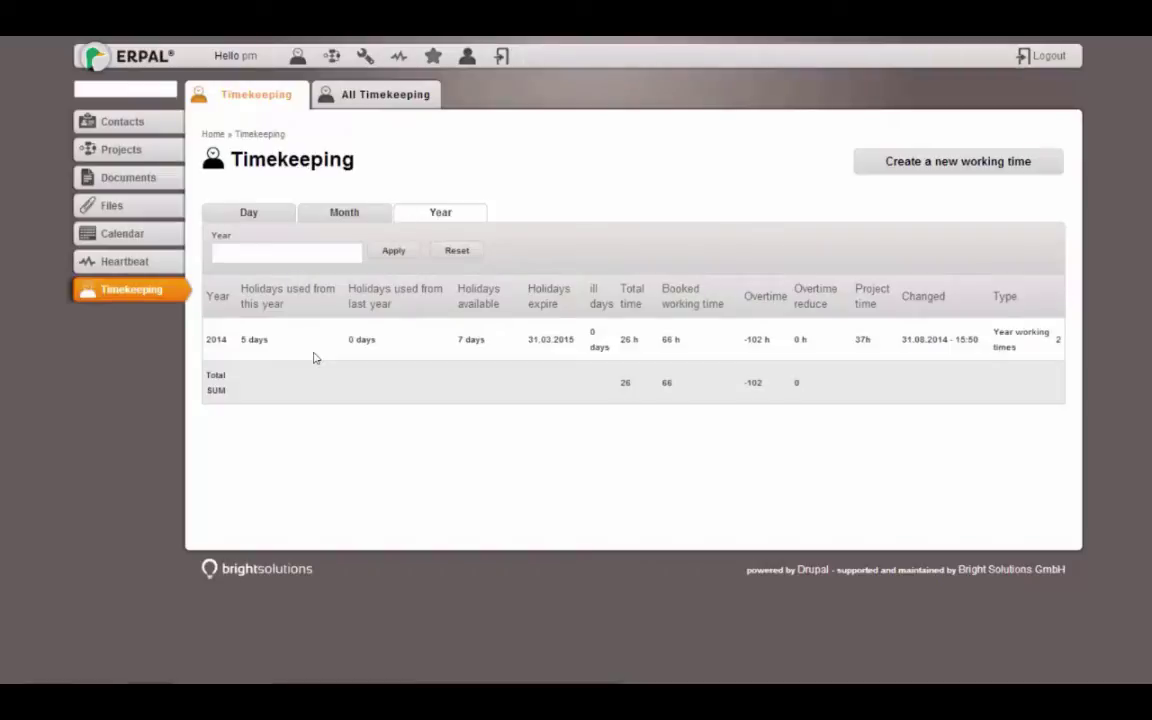
Log out, sign in as admin with its password, and go to Configuration > System > Cron Settings
click(1053, 62)
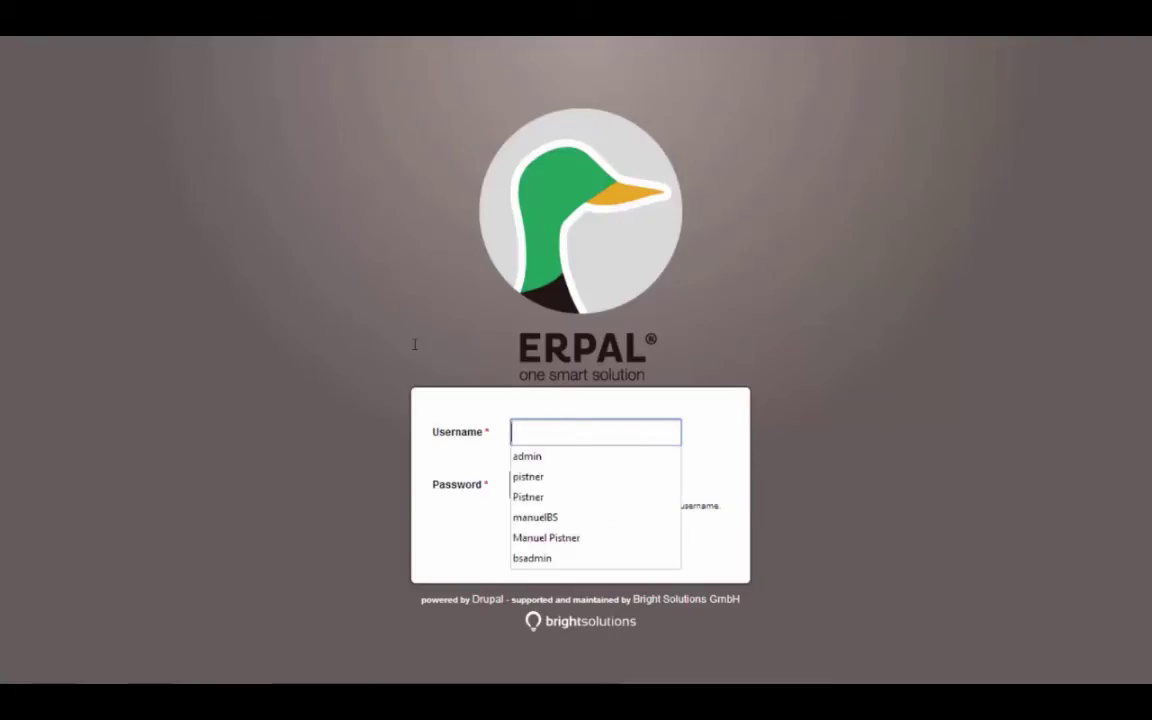
text(admin)
key(Tab)
text(admin)
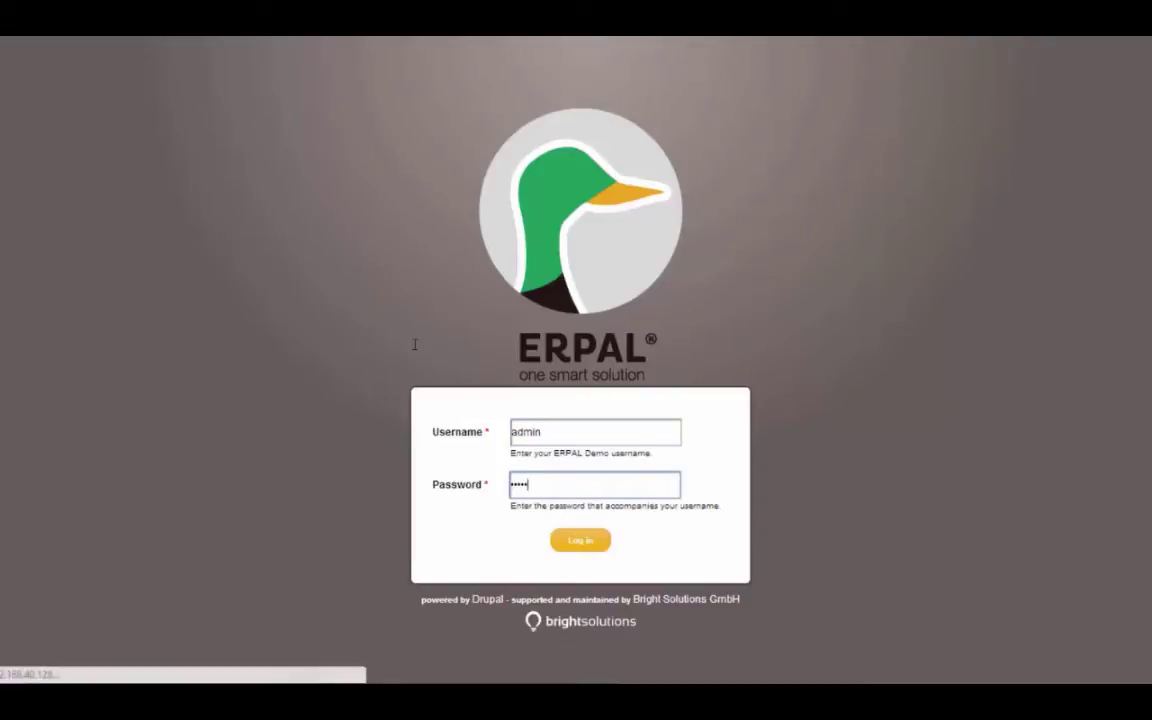
key(Return)
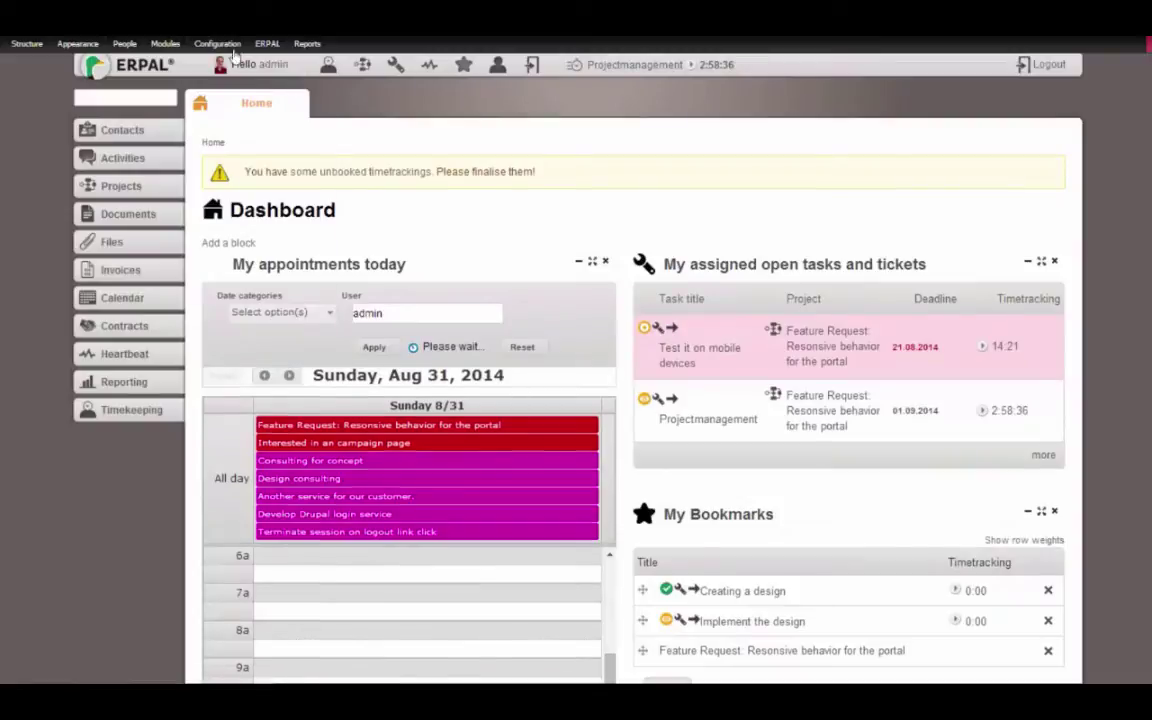
mouse_move(230, 52)
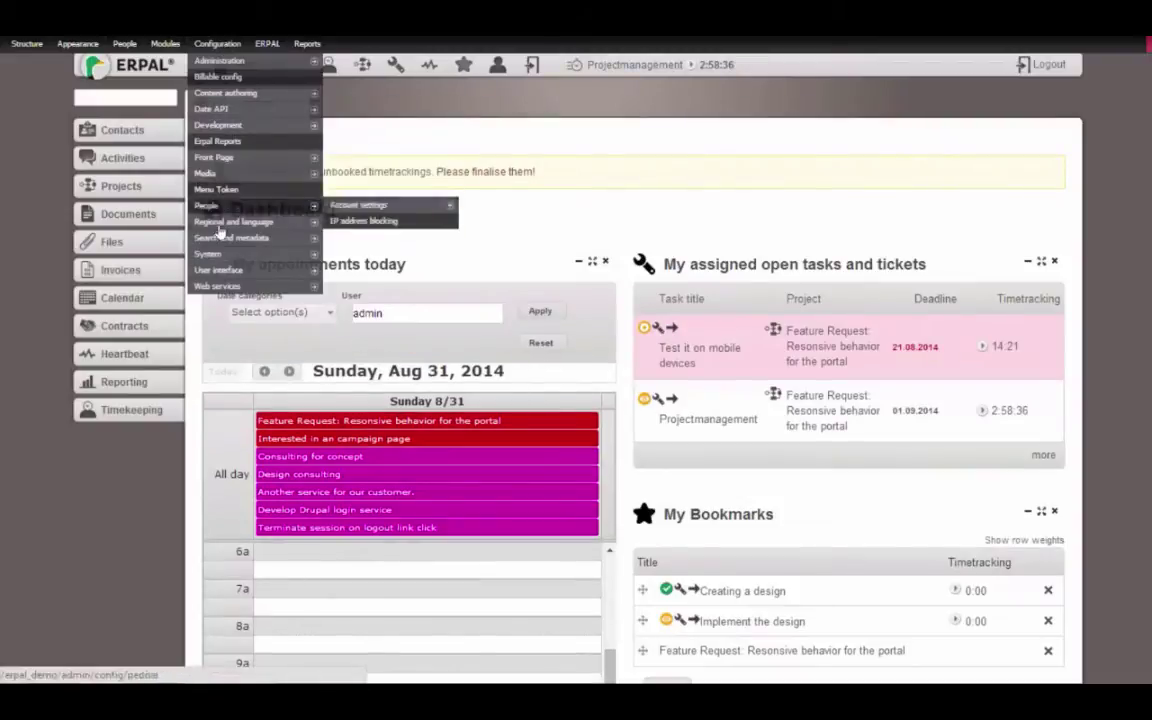
mouse_move(225, 254)
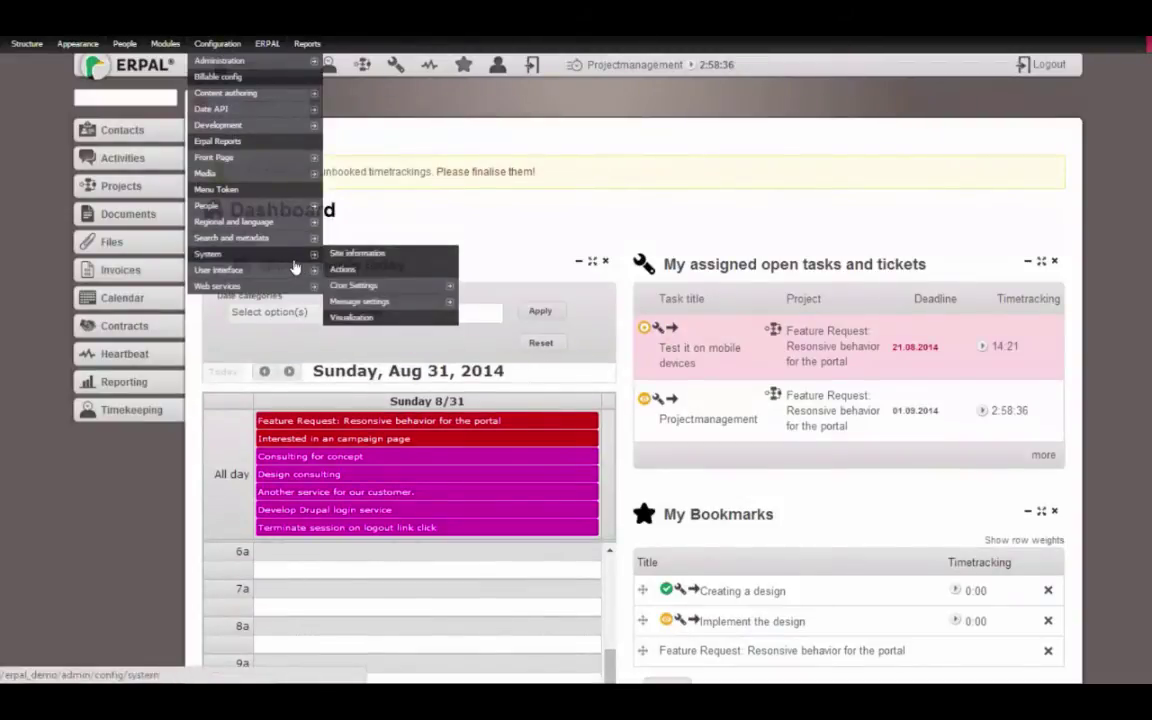
mouse_move(332, 276)
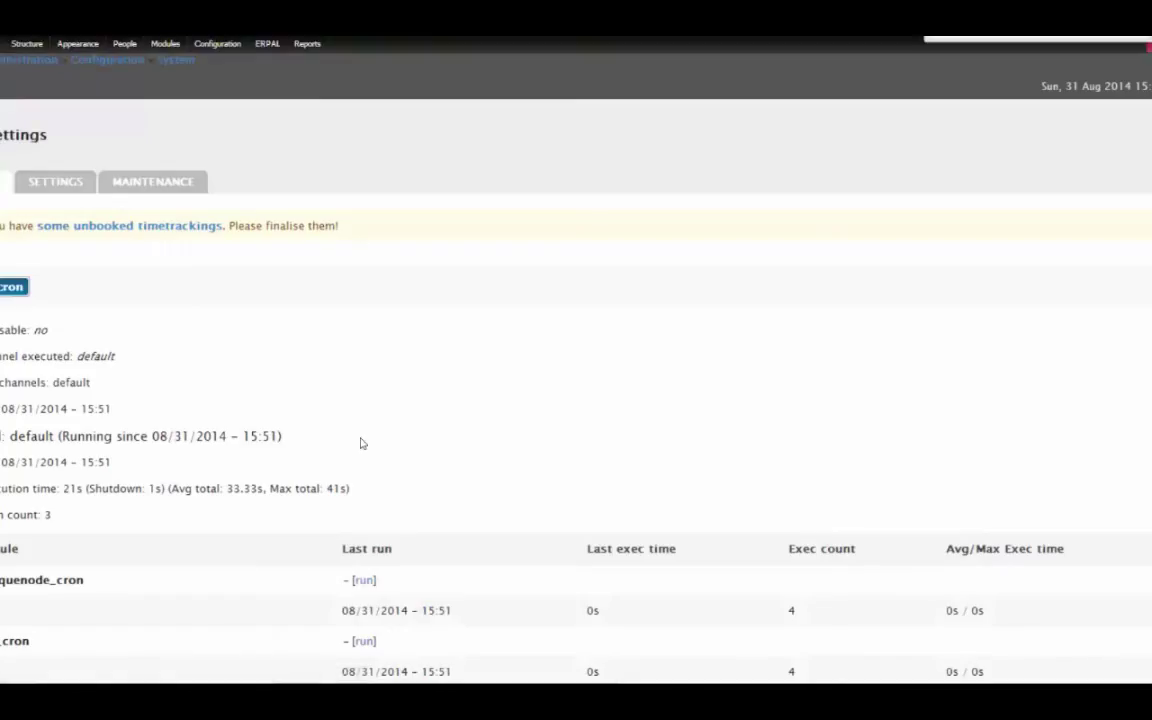
Find erpal_employee_helper_cron in the cron list and force it to run
text(emplo)
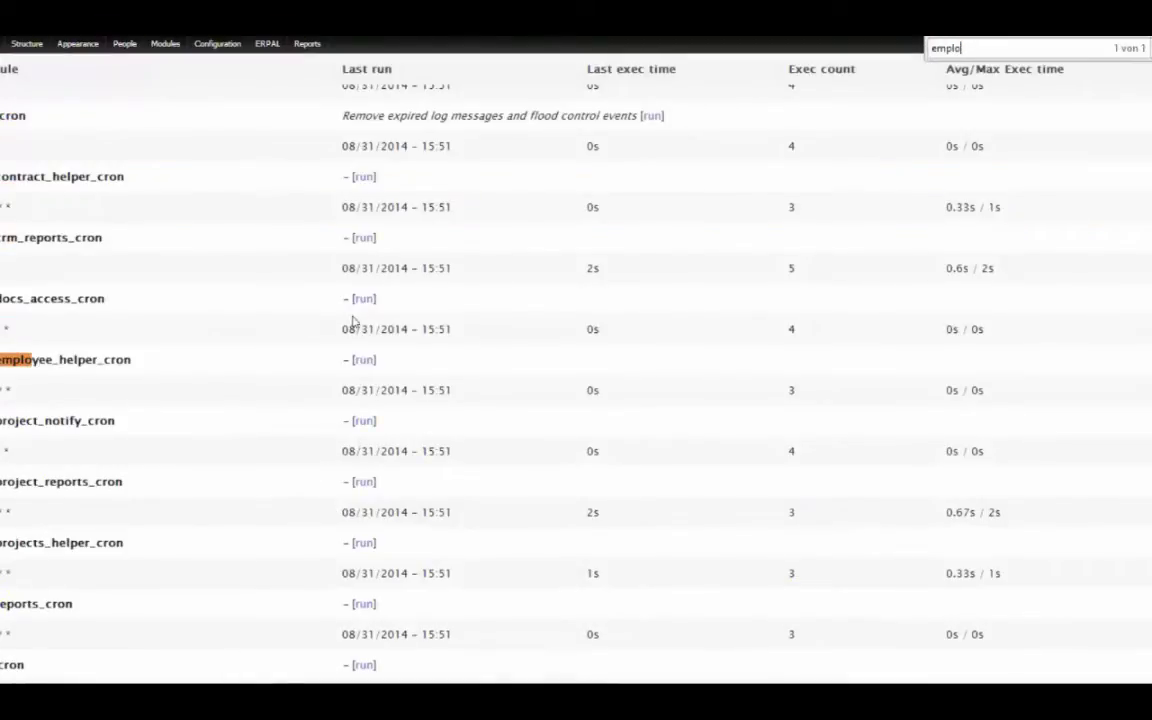
click(364, 359)
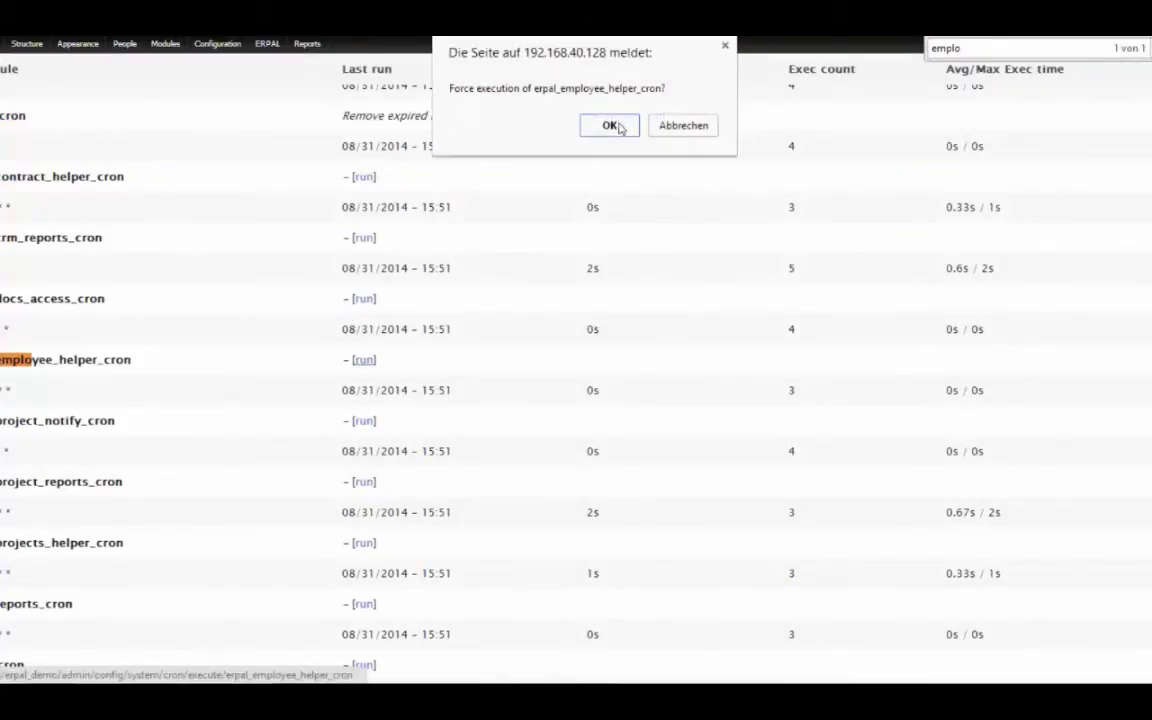
key(Return)
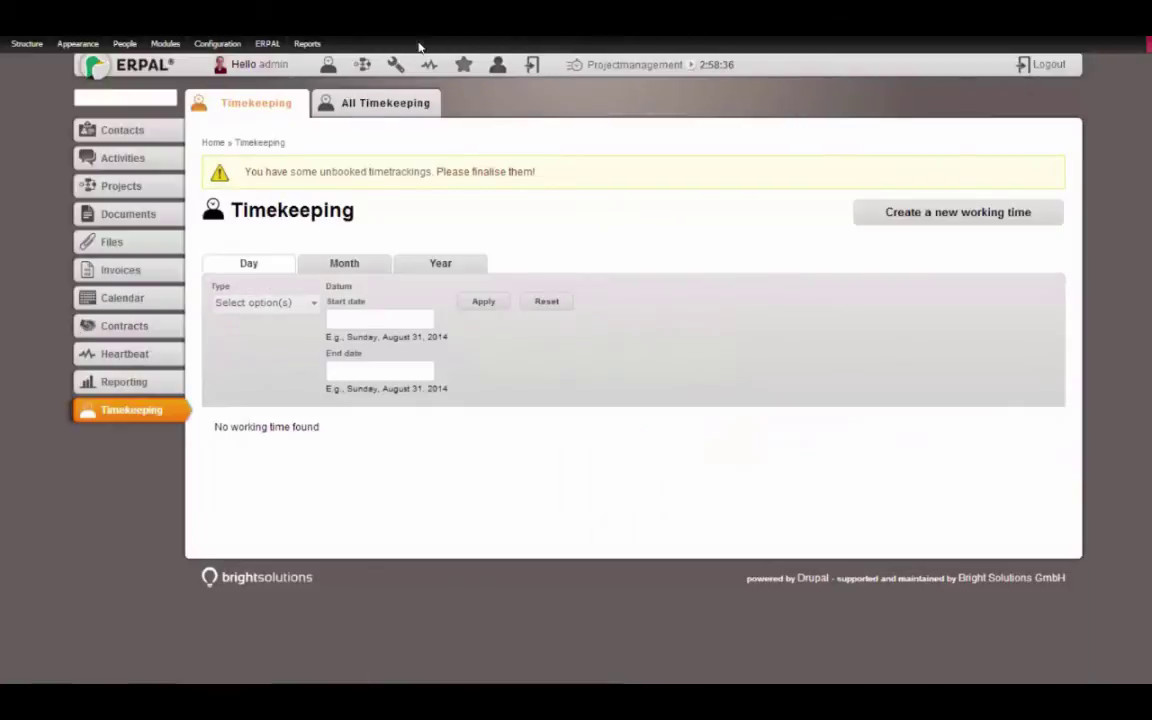
Filter the All timekeeping report to employee 'pm' and show its Month summary
click(380, 103)
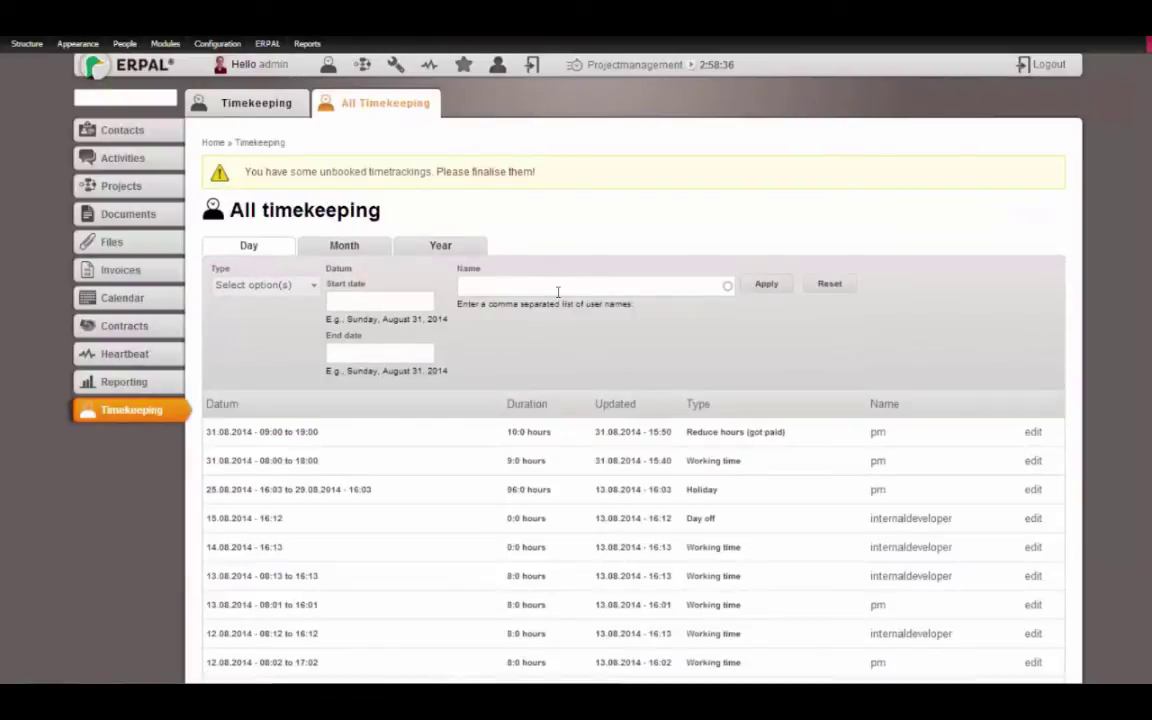
text(pm)
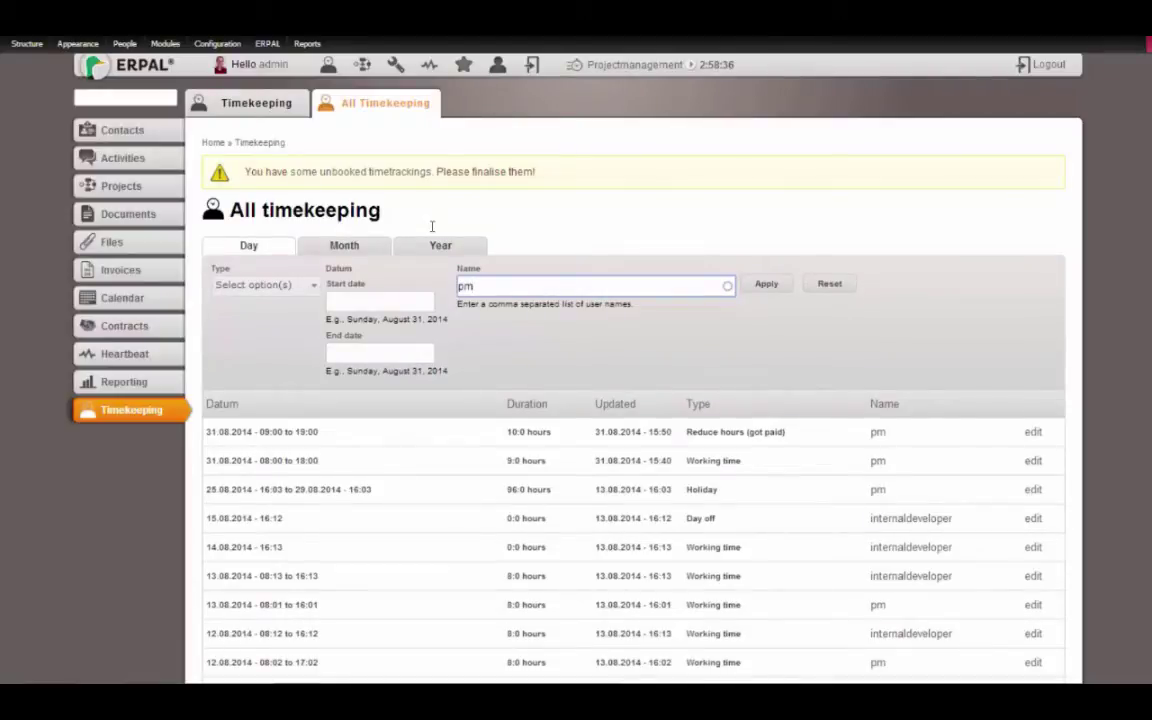
click(764, 285)
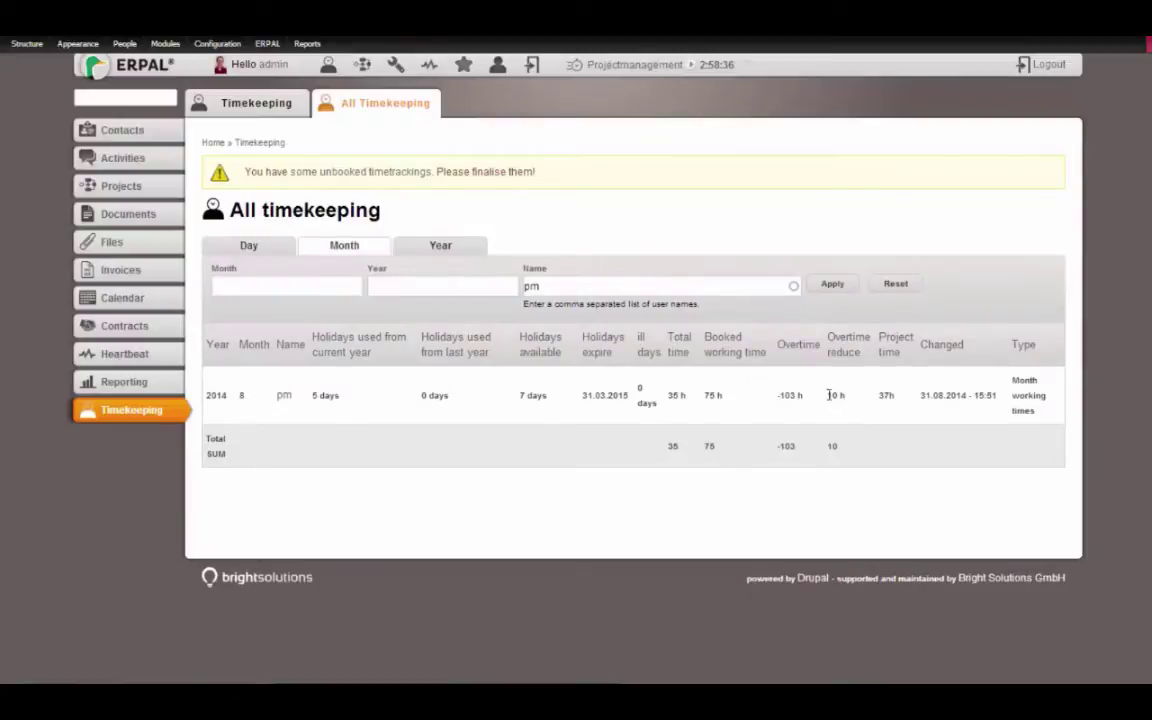
Highlight pm's August 2014 figures: 10 h overtime reduction and -103 h overtime
double_click(836, 395)
click(785, 395)
drag(791, 395, 779, 395)
Focus the holiday-transfer months field in Employee settings, then return to the Timekeeping page
mouse_move(268, 47)
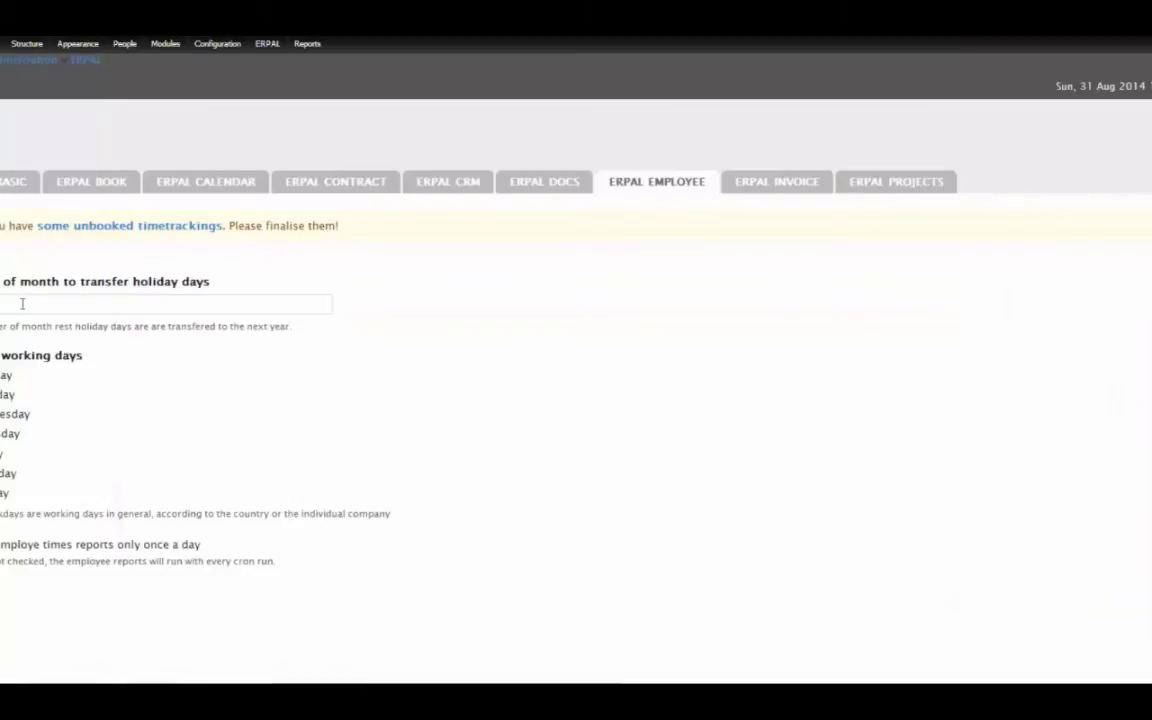
click(7, 303)
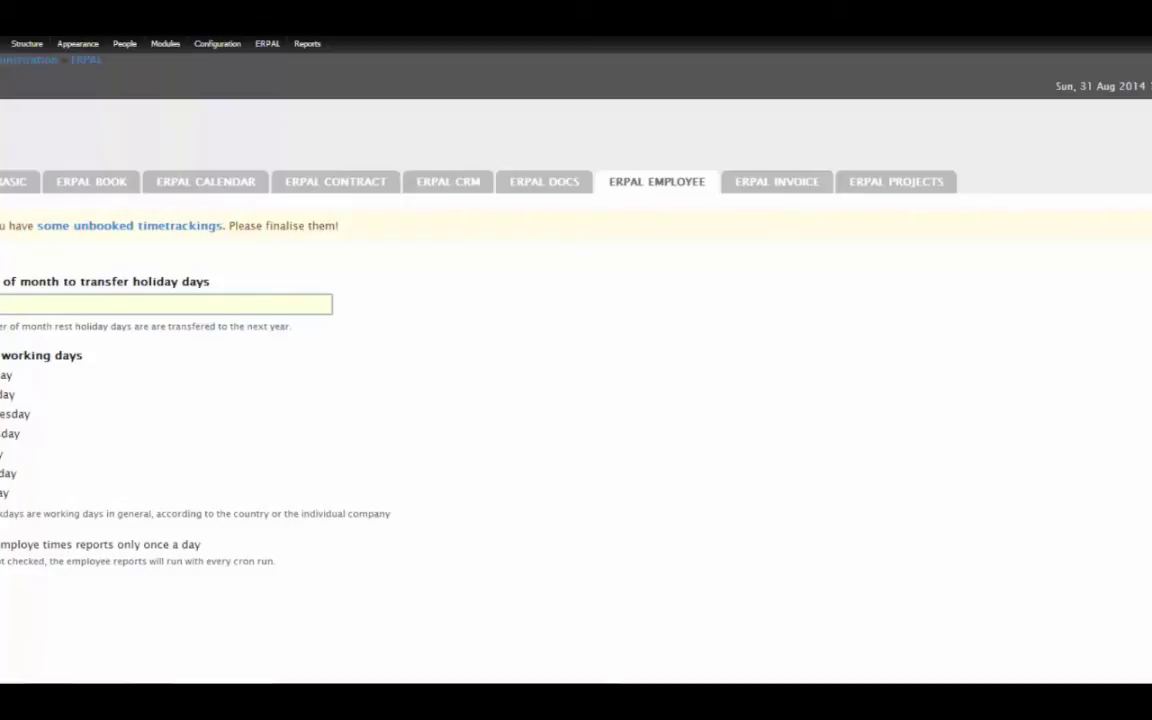
mouse_move(27, 43)
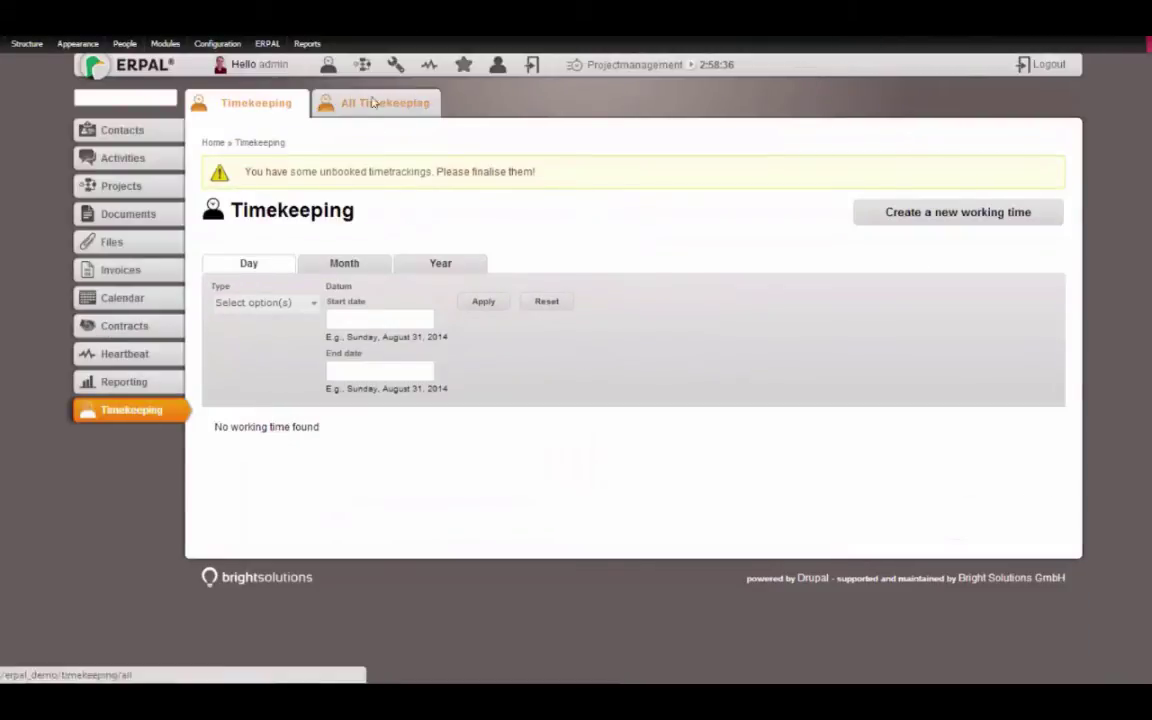
Reset the All timekeeping Name filter to list both employees, and highlight the holidays expiry date
click(375, 108)
click(354, 256)
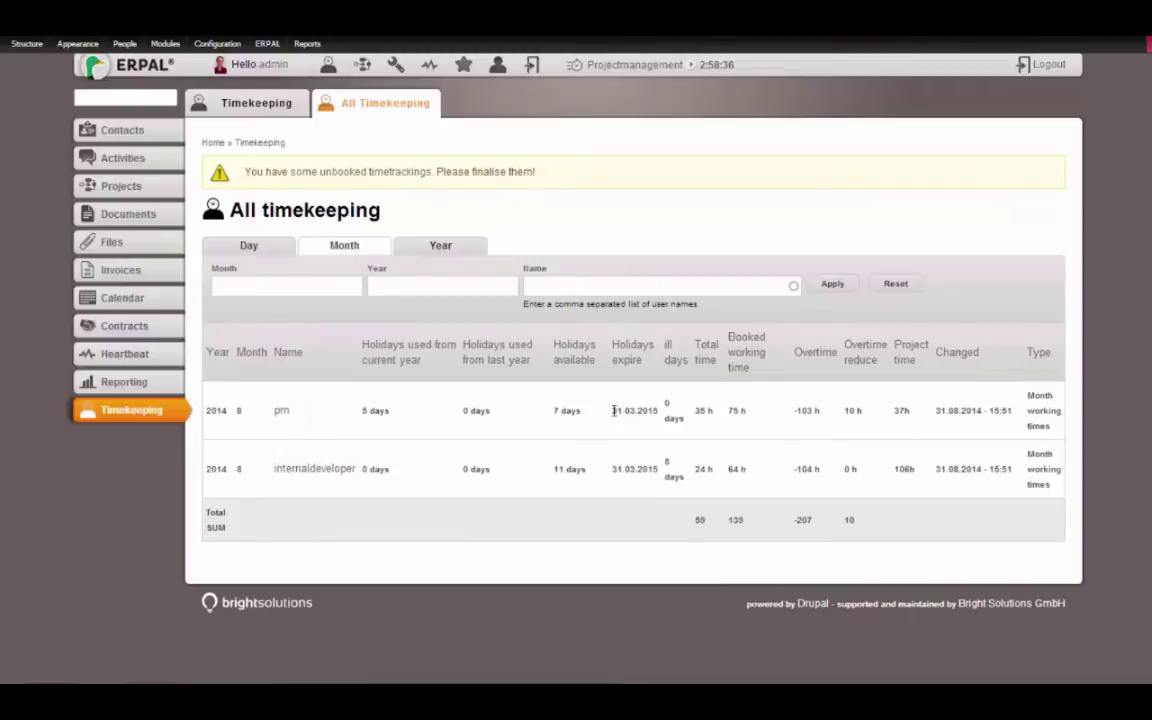
drag(612, 410, 656, 411)
click(572, 370)
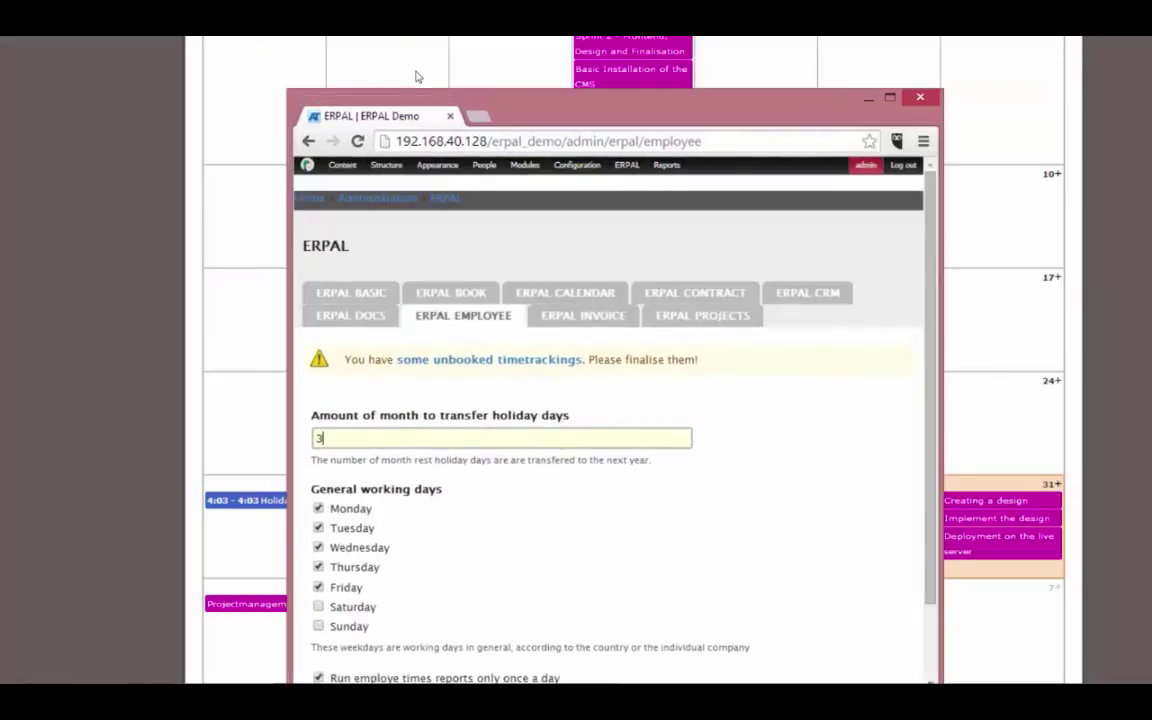
Make Thursday a general working day, then open the People administration user list
drag(505, 105, 509, 60)
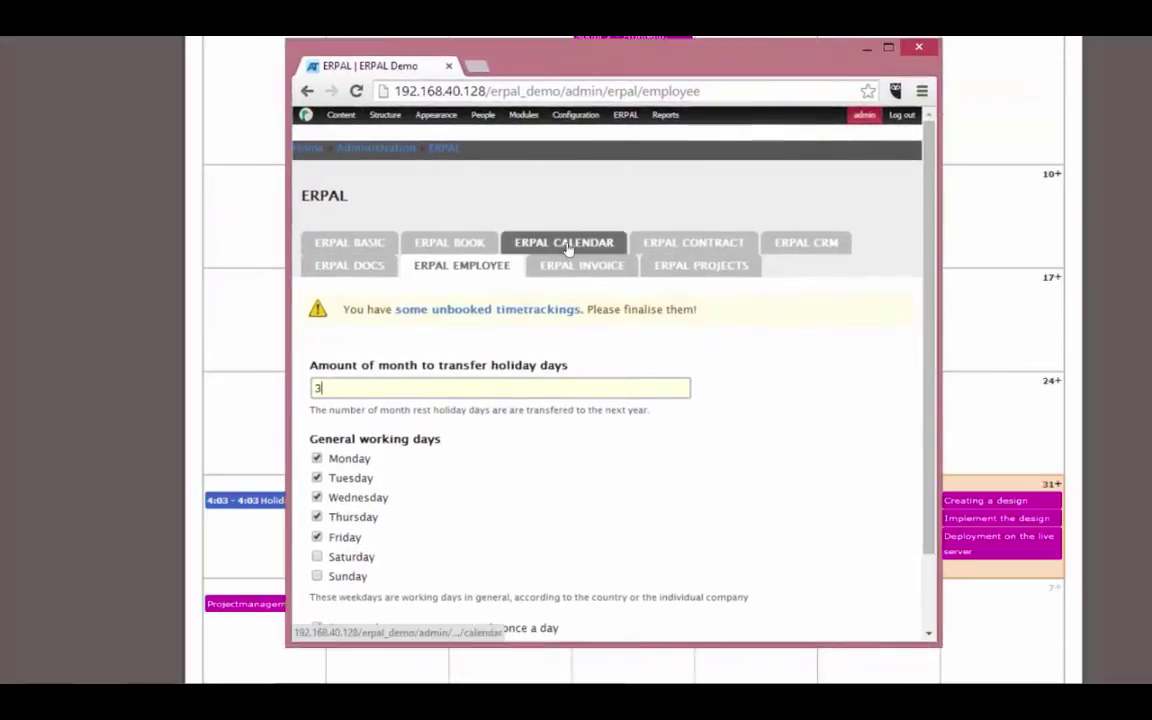
scroll(731, 226, down, 2)
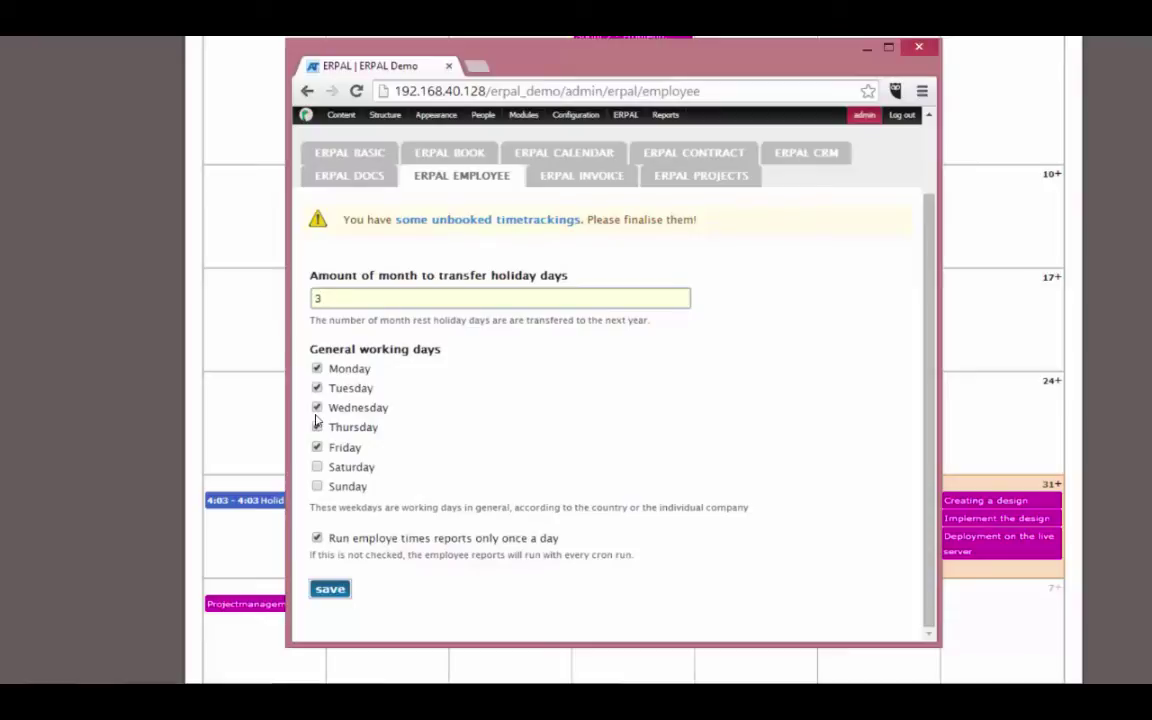
click(317, 425)
click(483, 114)
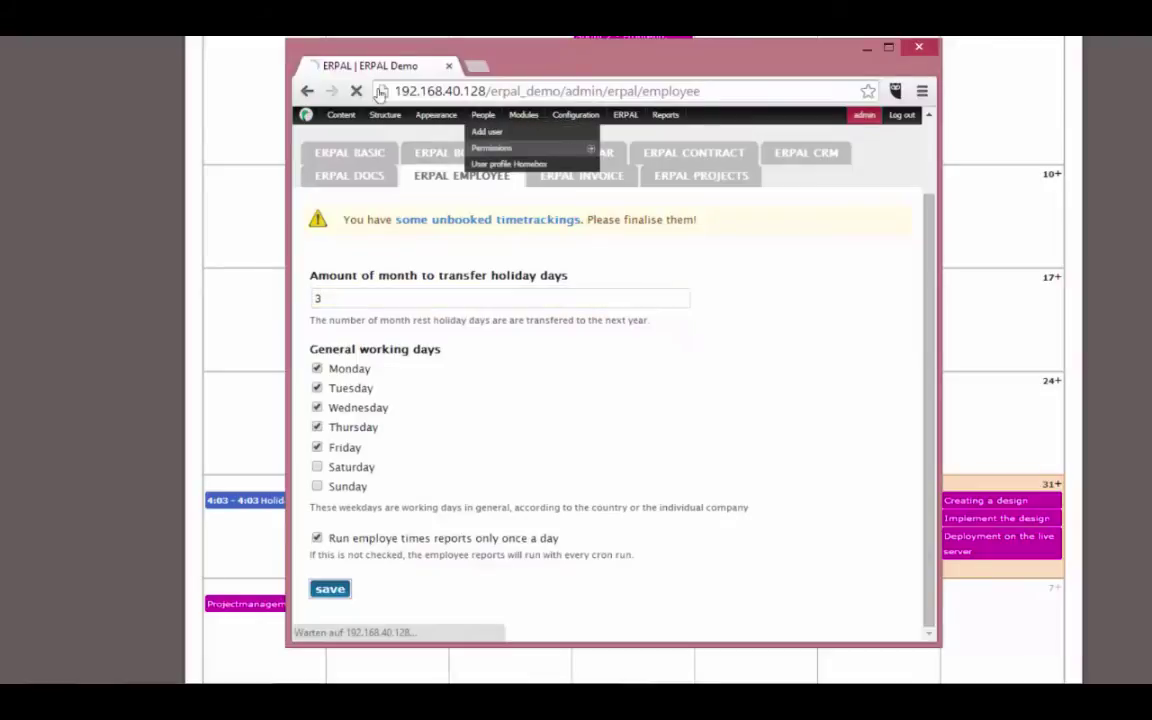
drag(935, 243, 892, 380)
Open the first user's account for editing on its User contract form
click(363, 388)
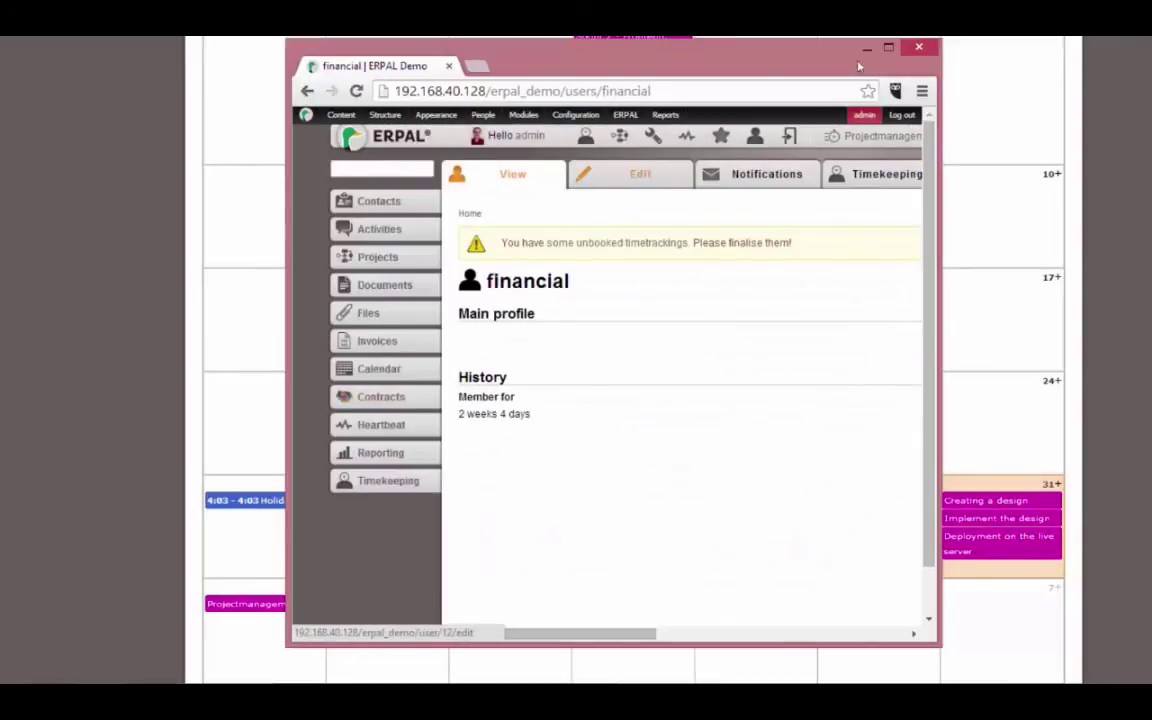
click(888, 47)
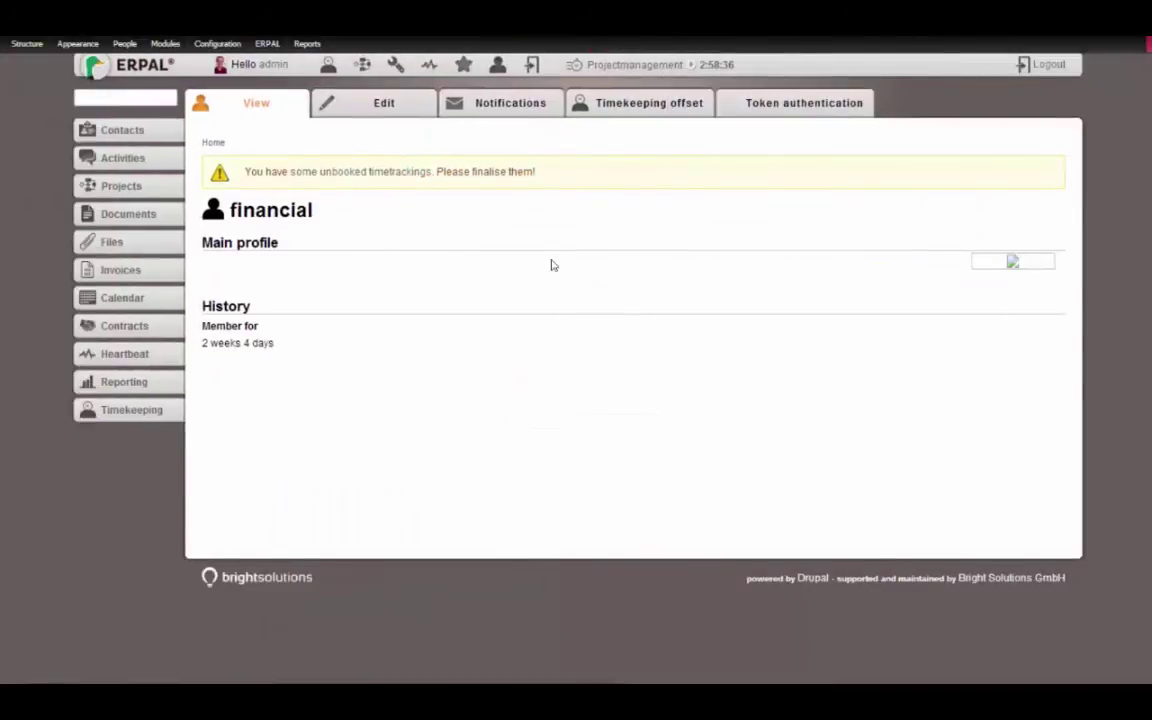
click(287, 82)
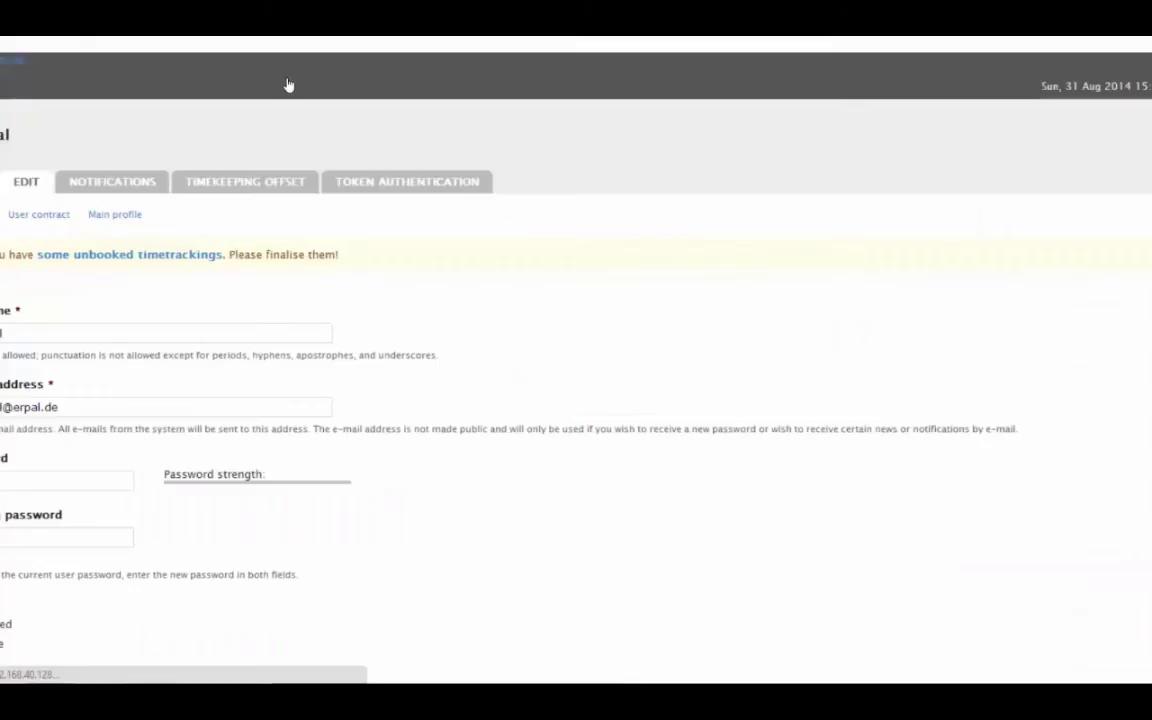
click(51, 223)
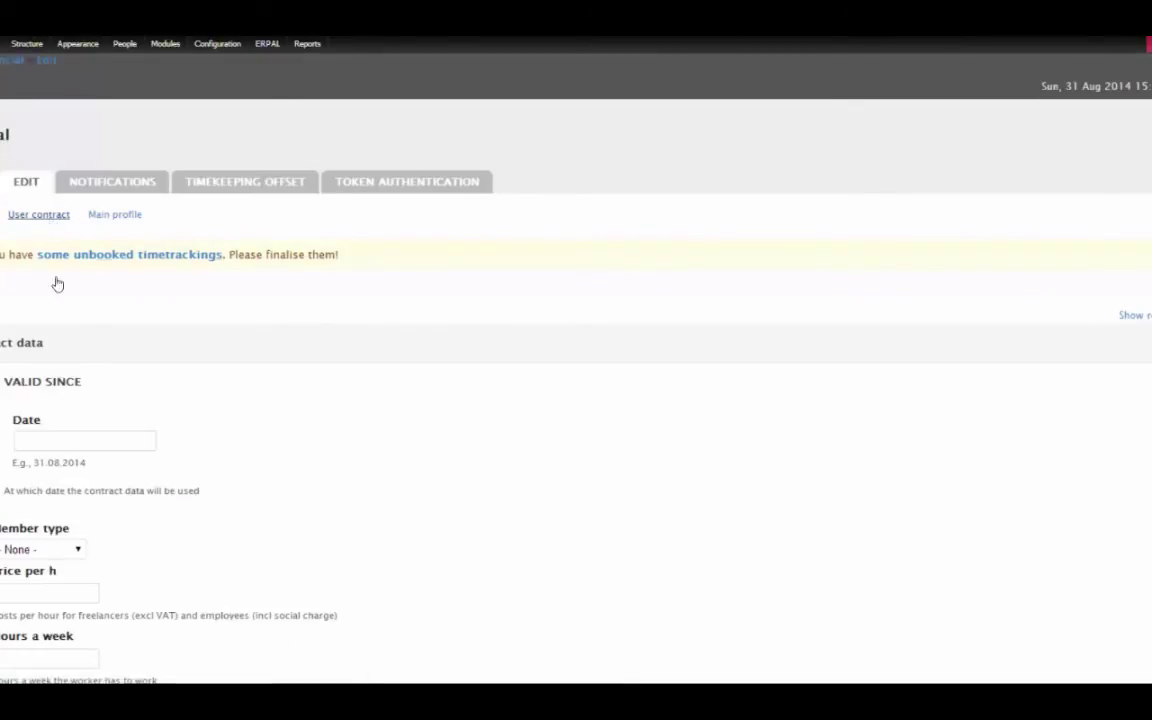
scroll(576, 360, down, 3)
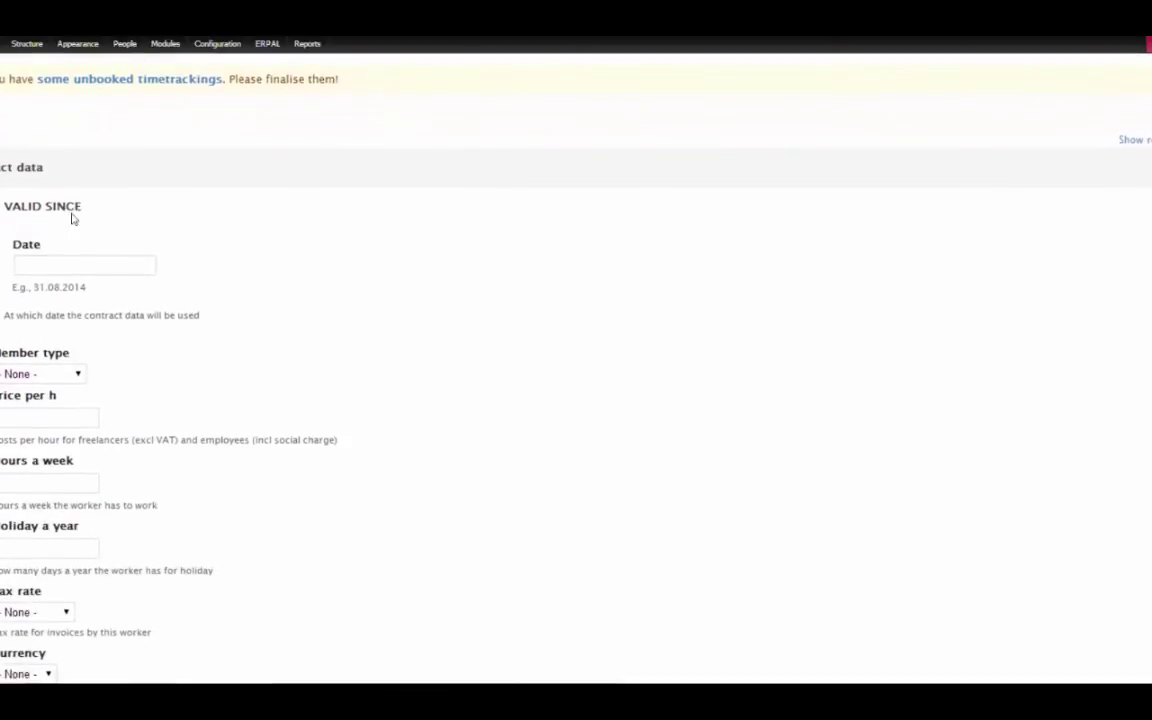
Set the contract valid since 01.08.2014, member type Full employee, hourly price 30
click(62, 262)
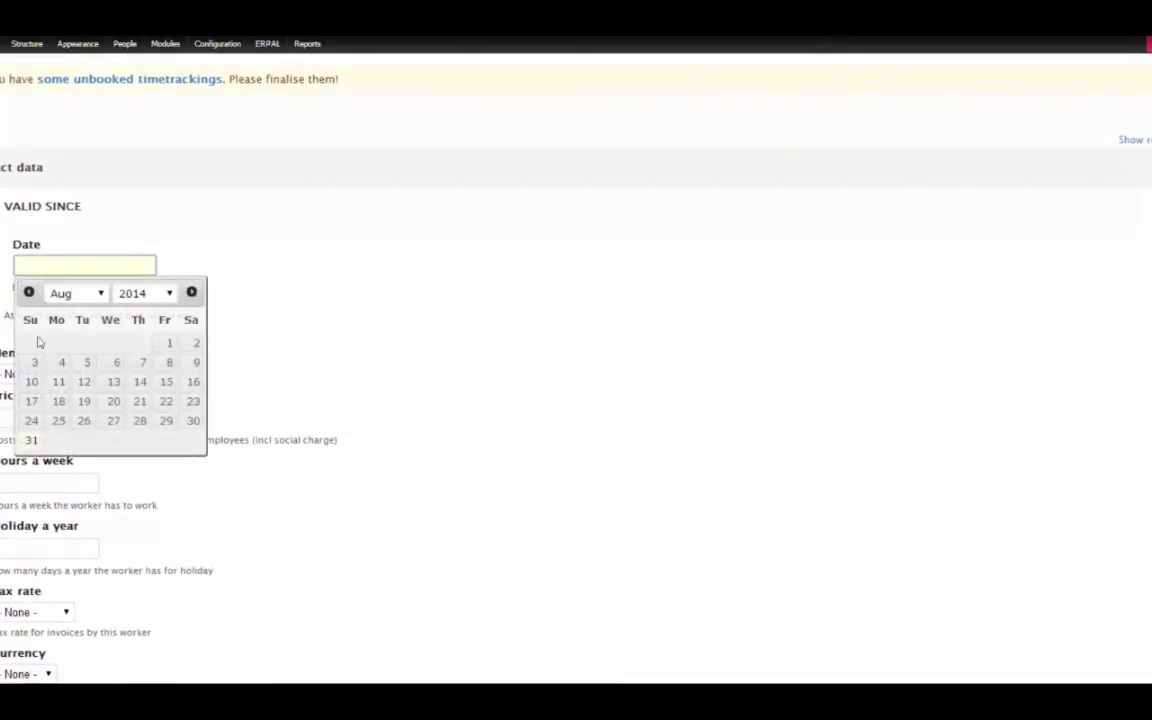
click(169, 342)
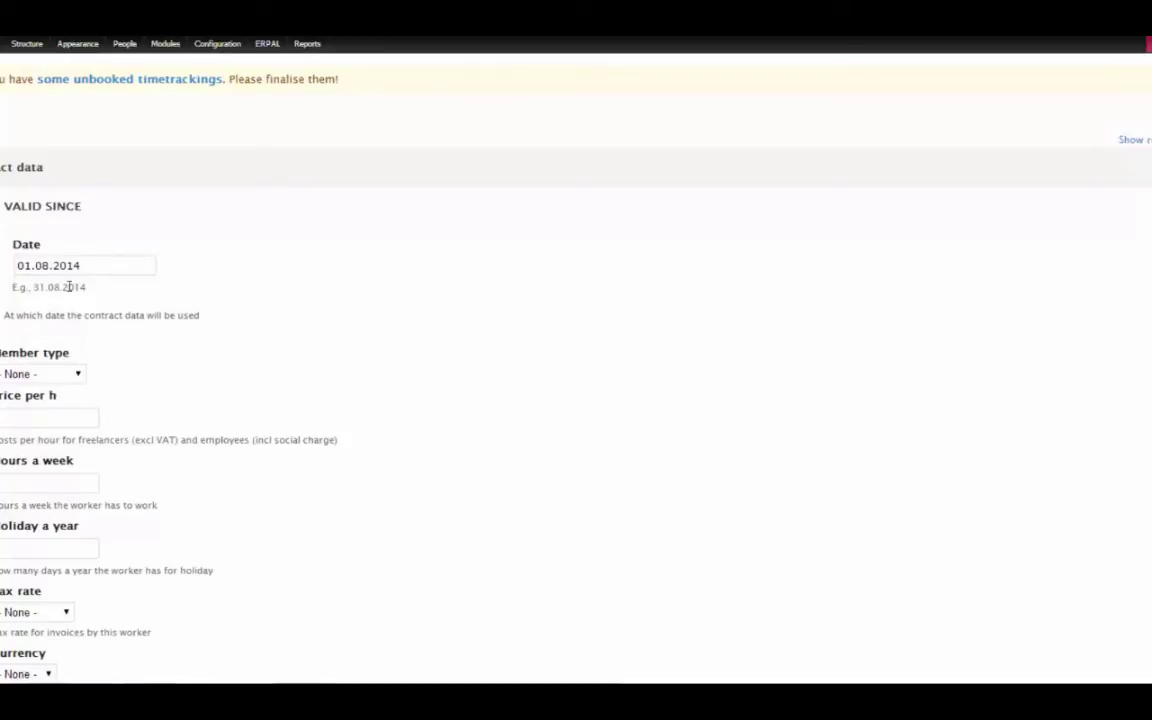
click(40, 373)
click(3, 335)
key(Down)
key(Down)
key(Tab)
text(30)
click(338, 243)
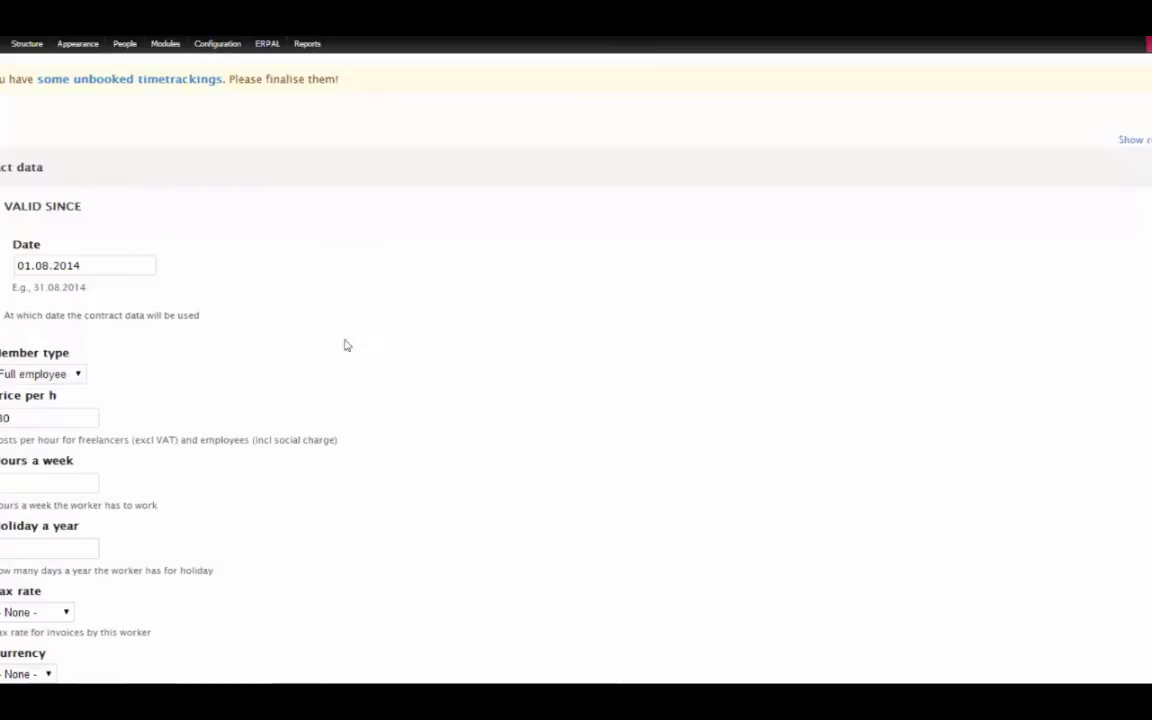
Enter 40 hours a week, 25 holiday days, tax rate 19% MwSt and currency EUR
click(80, 483)
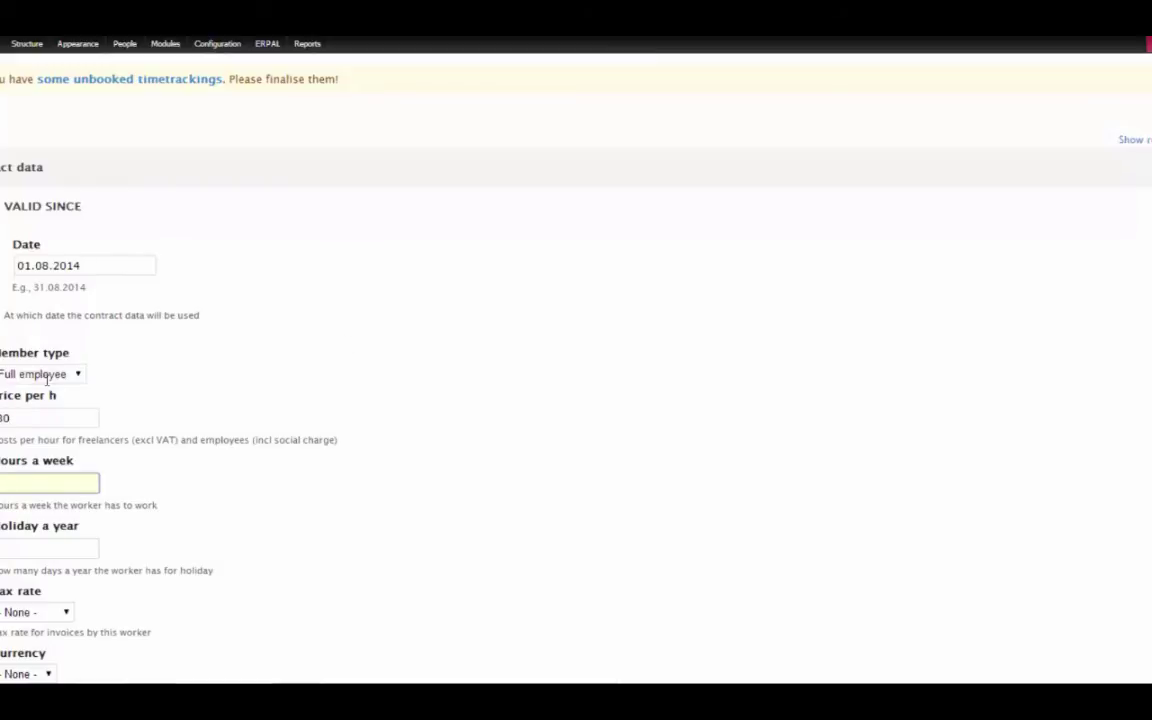
text(40)
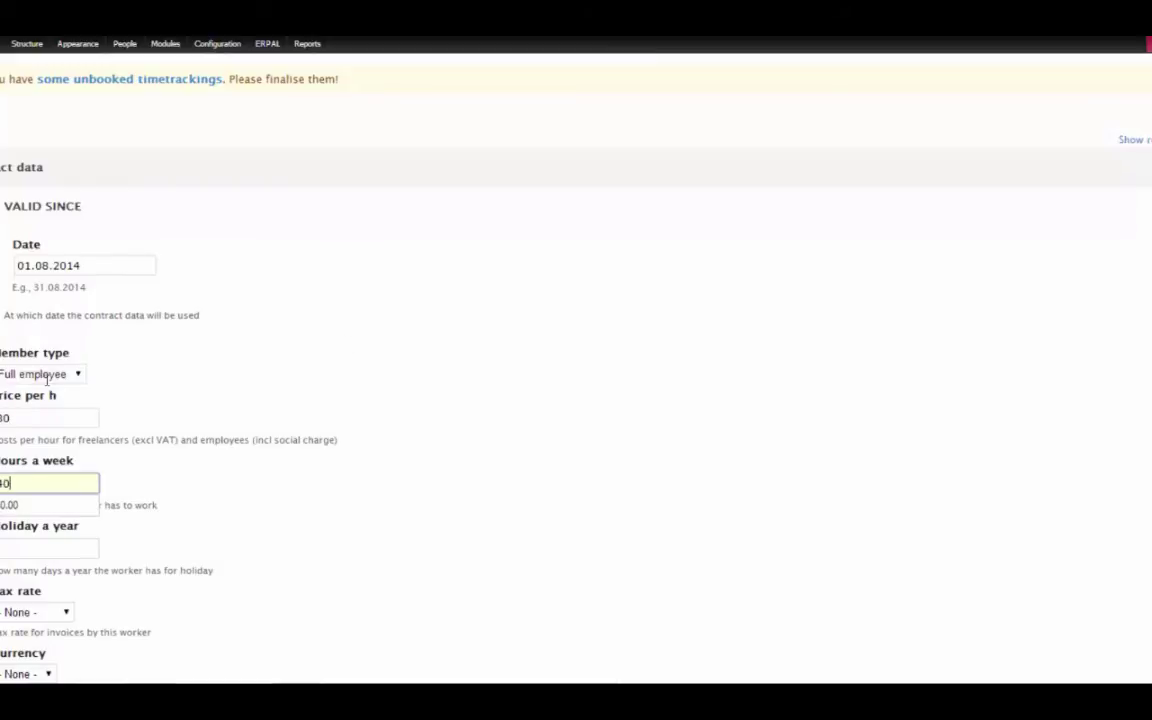
click(46, 547)
text(25)
scroll(45, 424, down, 2)
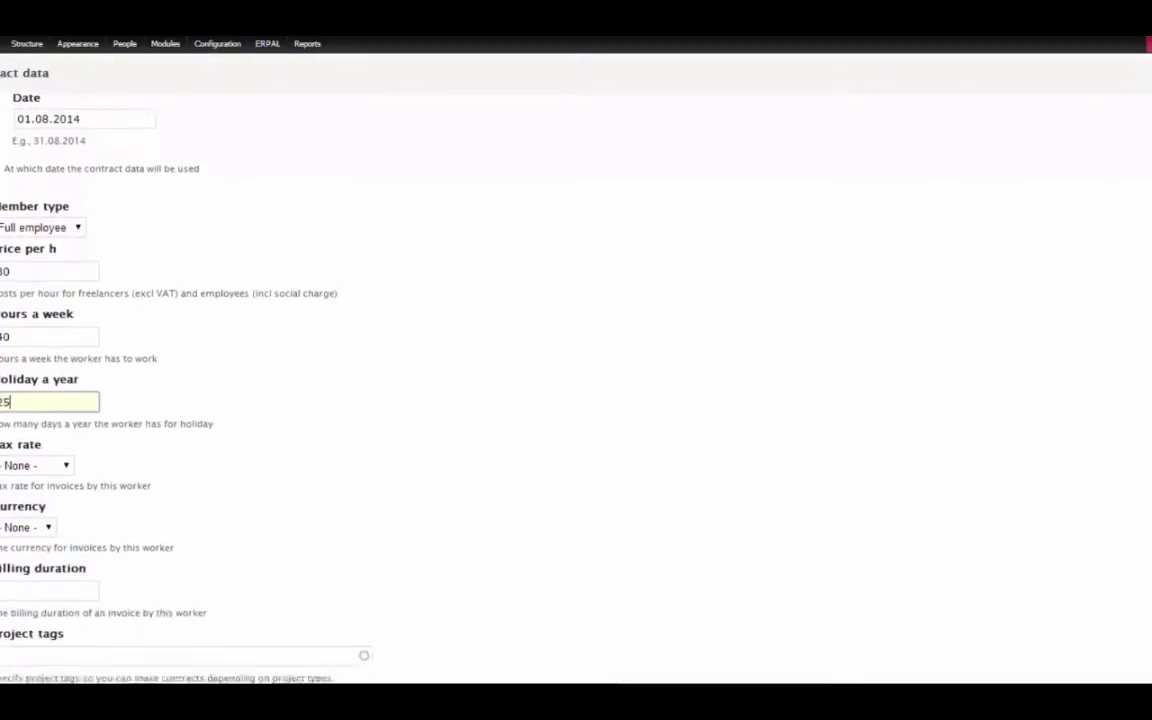
click(45, 418)
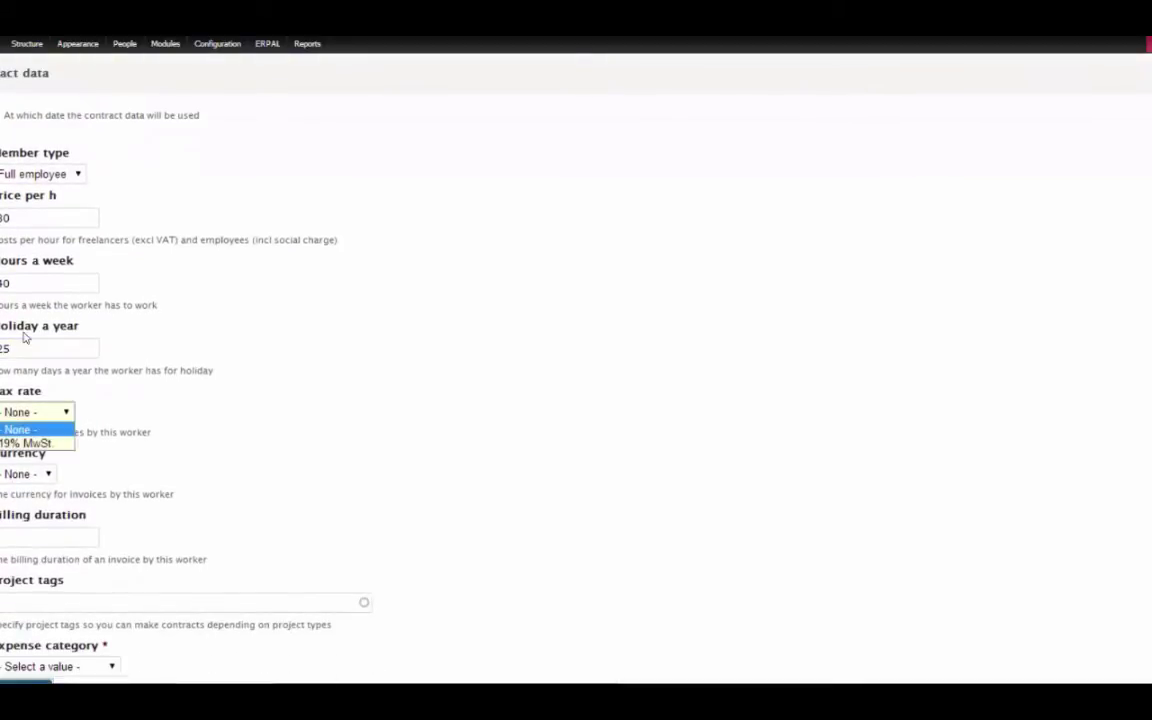
click(25, 443)
click(25, 474)
click(12, 503)
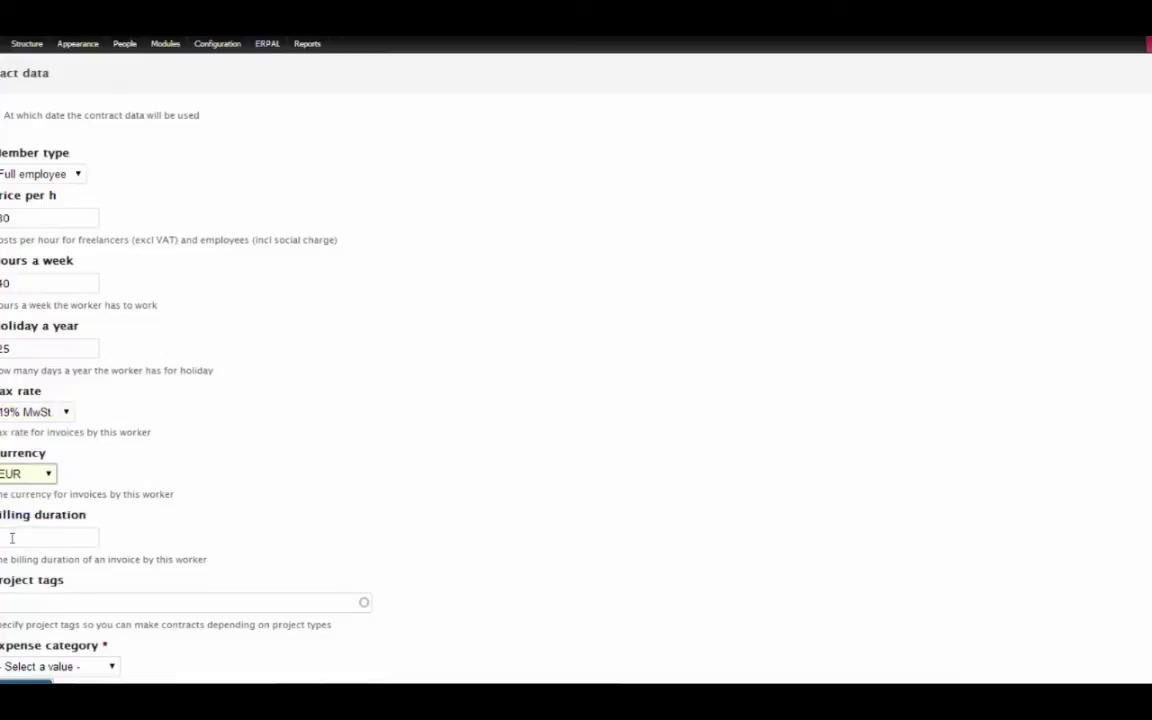
Set the expense category to Employee expenses, replacing Freelancer expenses
scroll(873, 210, down, 2)
click(84, 542)
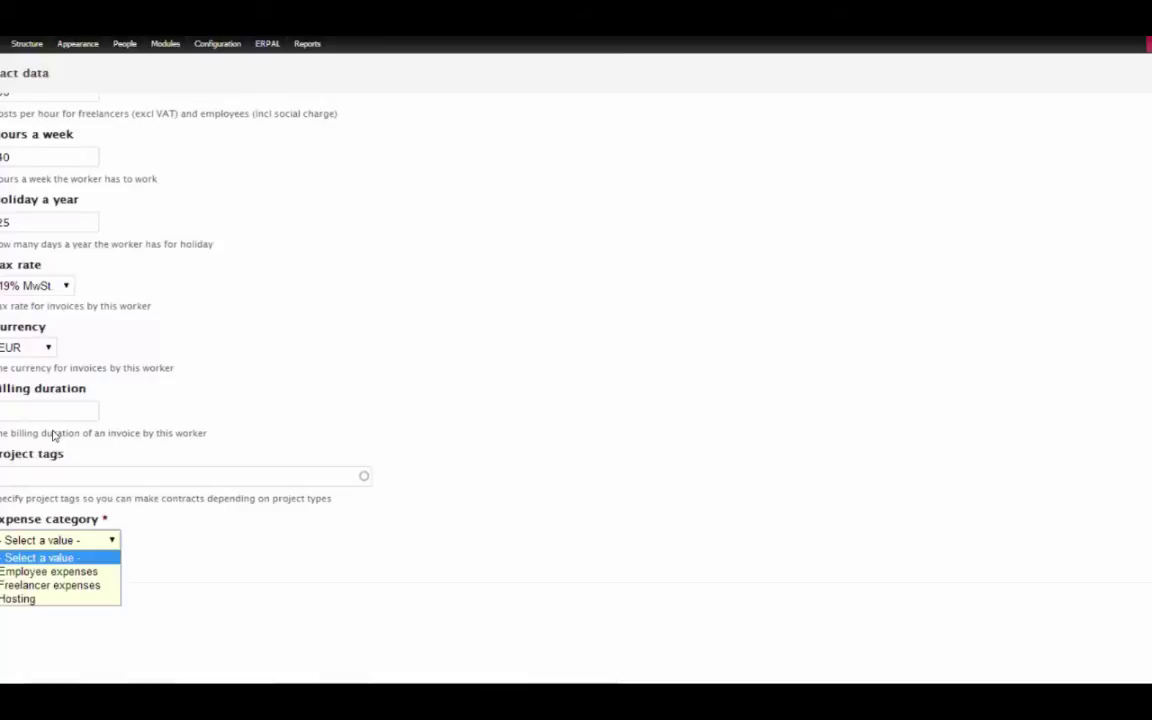
click(83, 586)
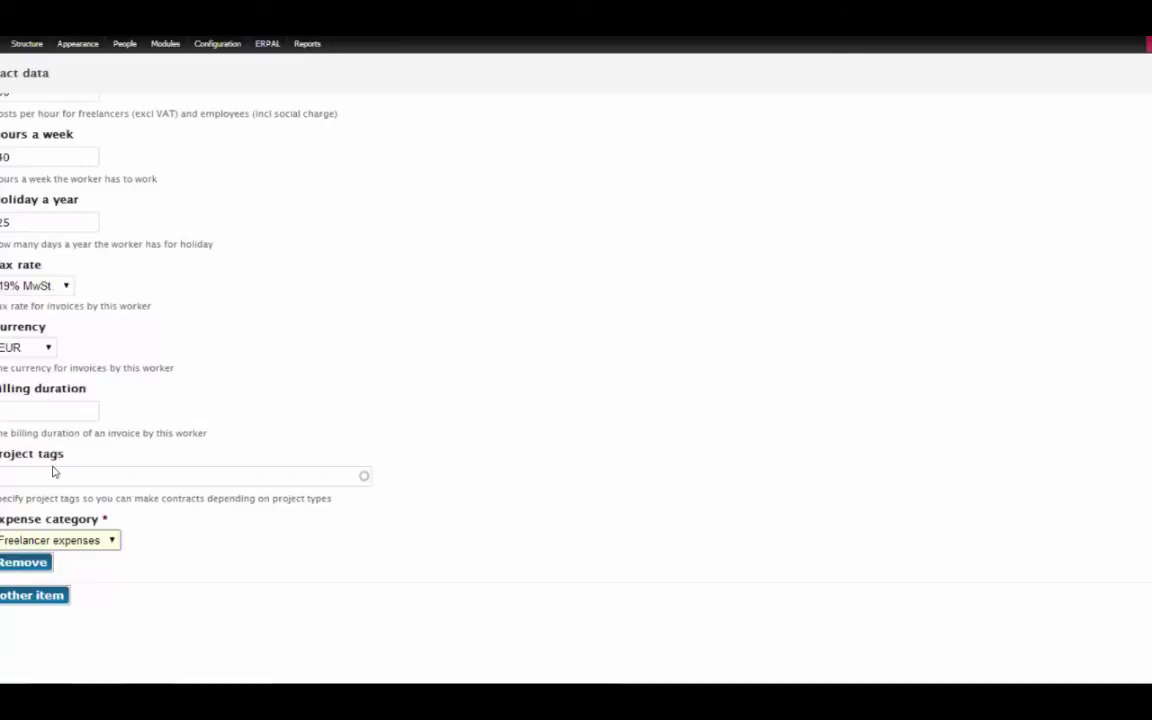
click(68, 540)
click(53, 573)
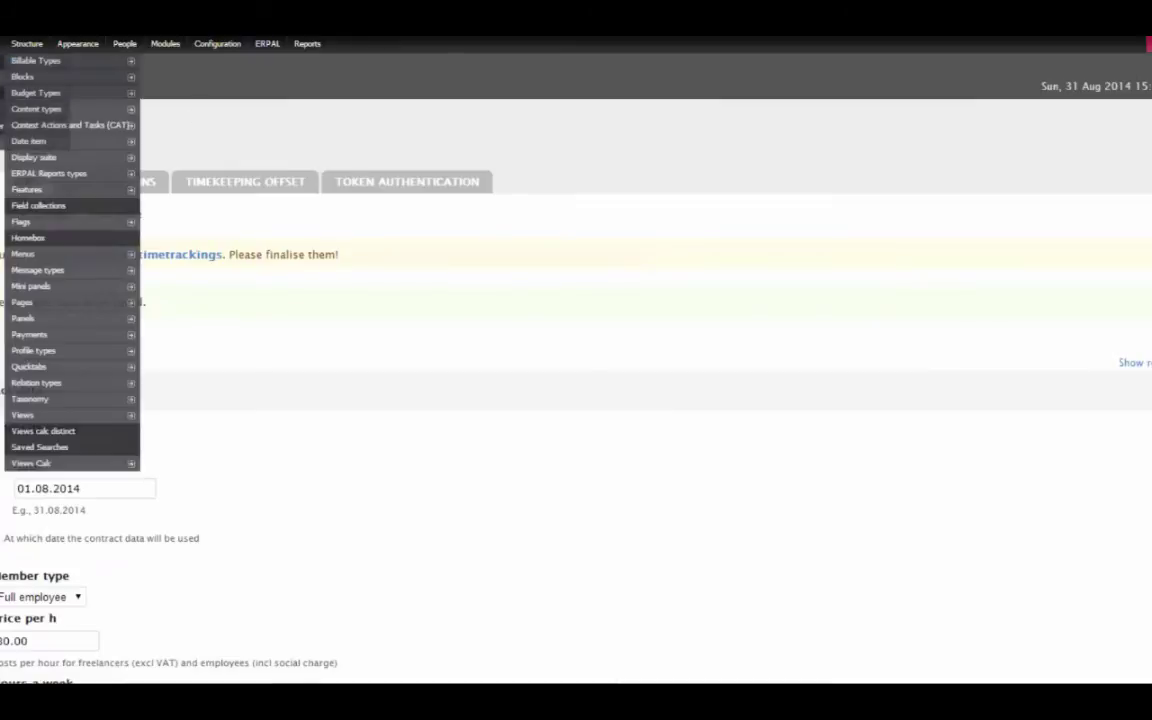
Open the All Timekeeping report's daily list of time entries
mouse_move(30, 76)
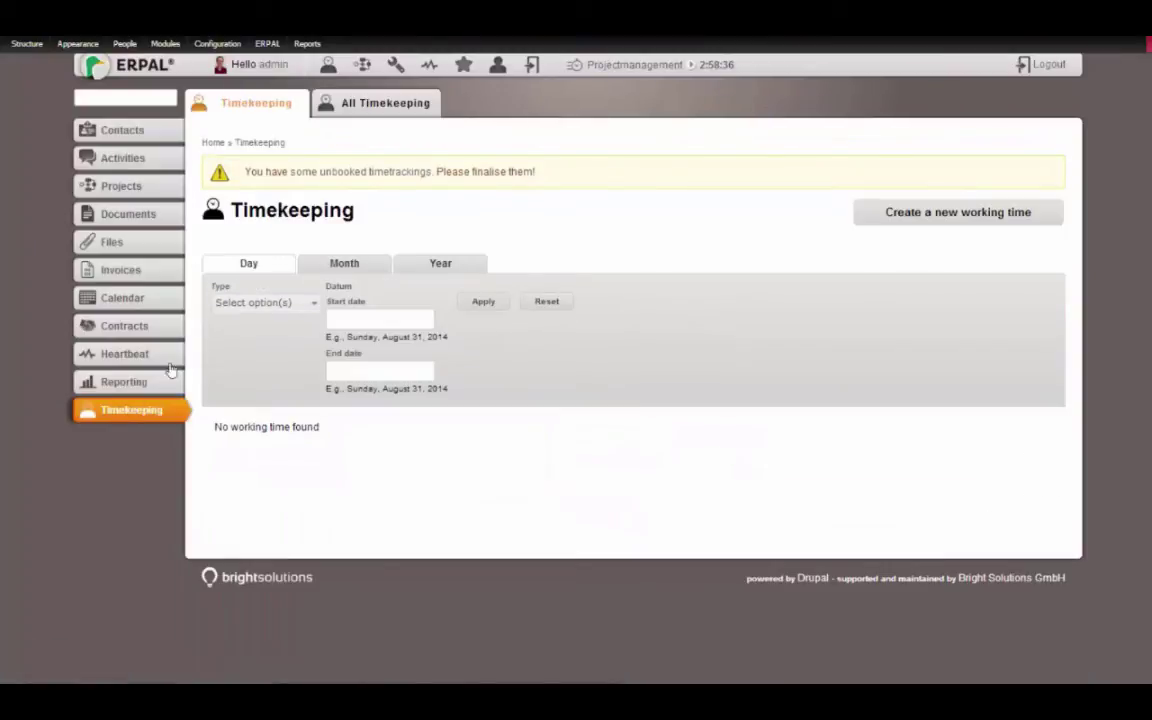
click(335, 102)
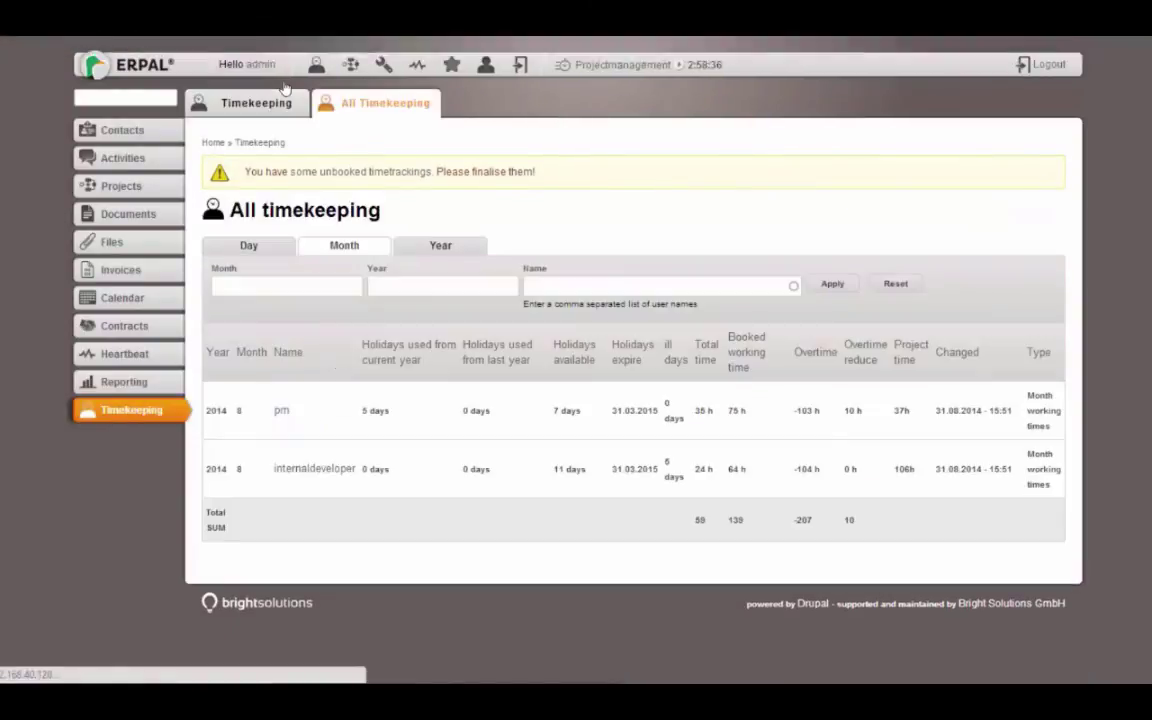
click(252, 247)
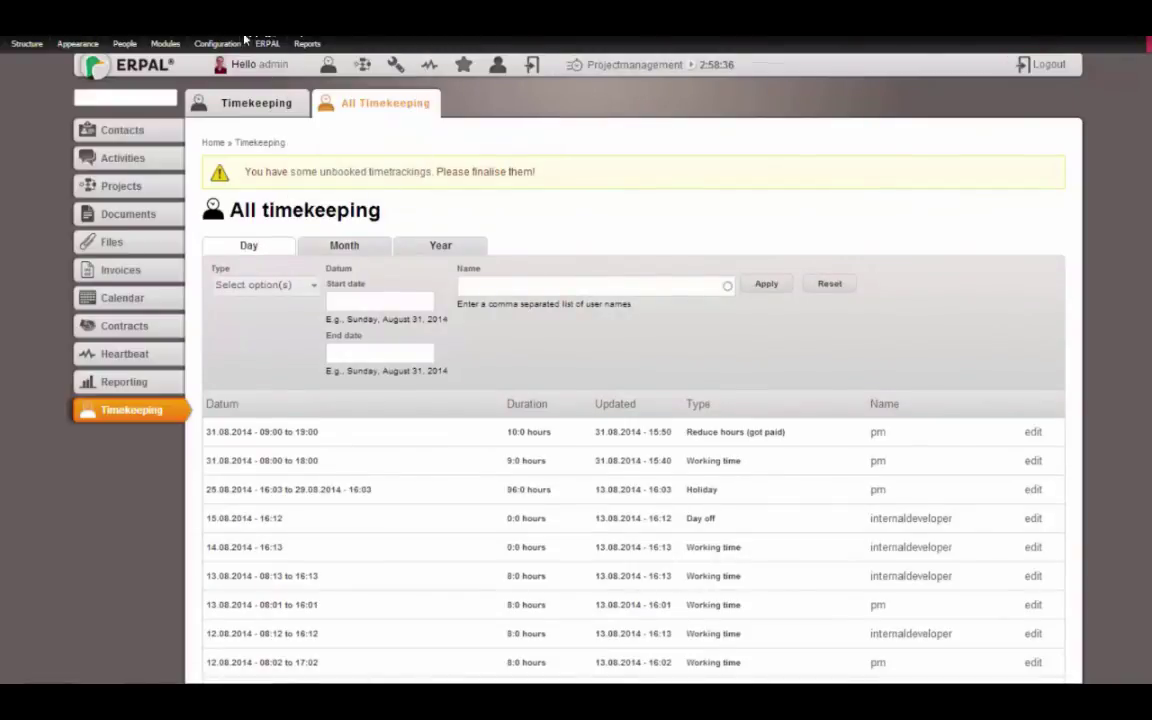
Run employee_helper_cron from Cron Settings and confirm forcing it to run
mouse_move(218, 43)
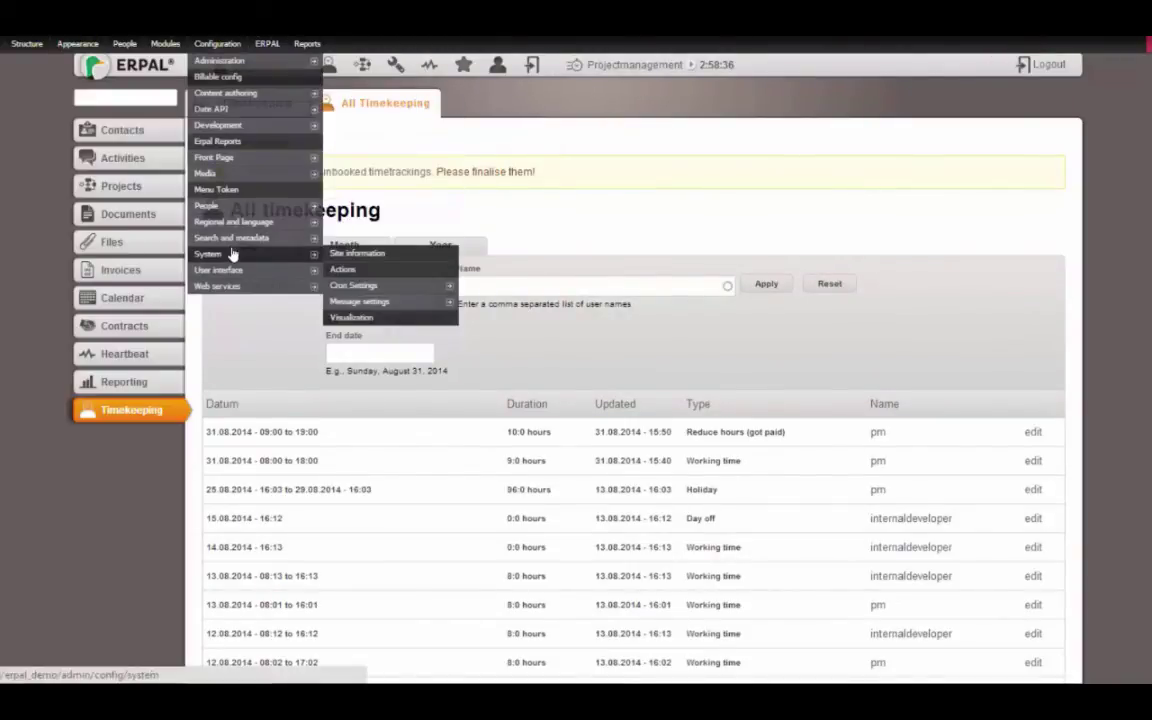
mouse_move(333, 254)
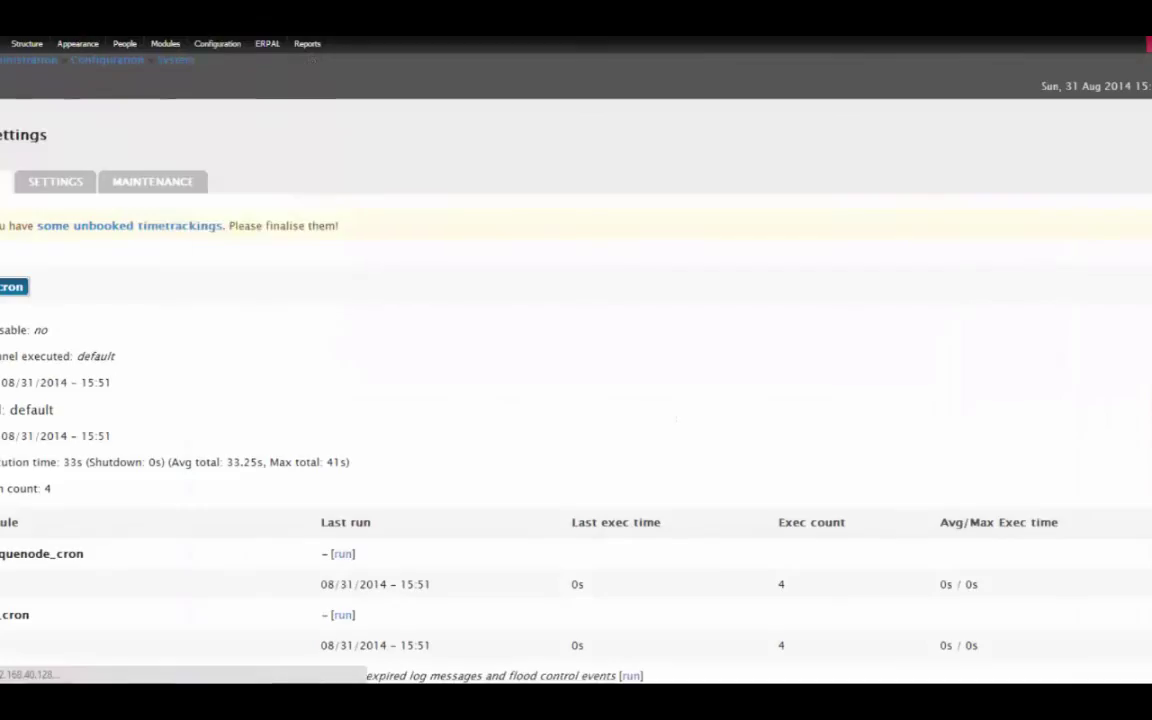
mouse_move(236, 93)
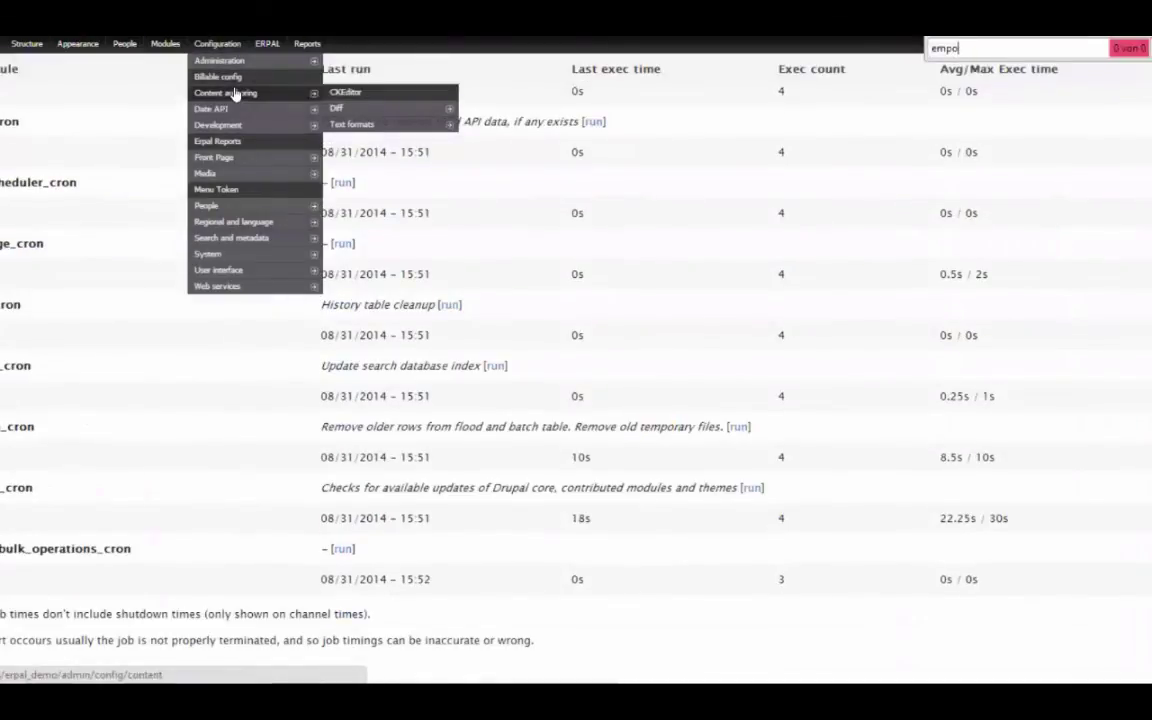
key(BackSpace)
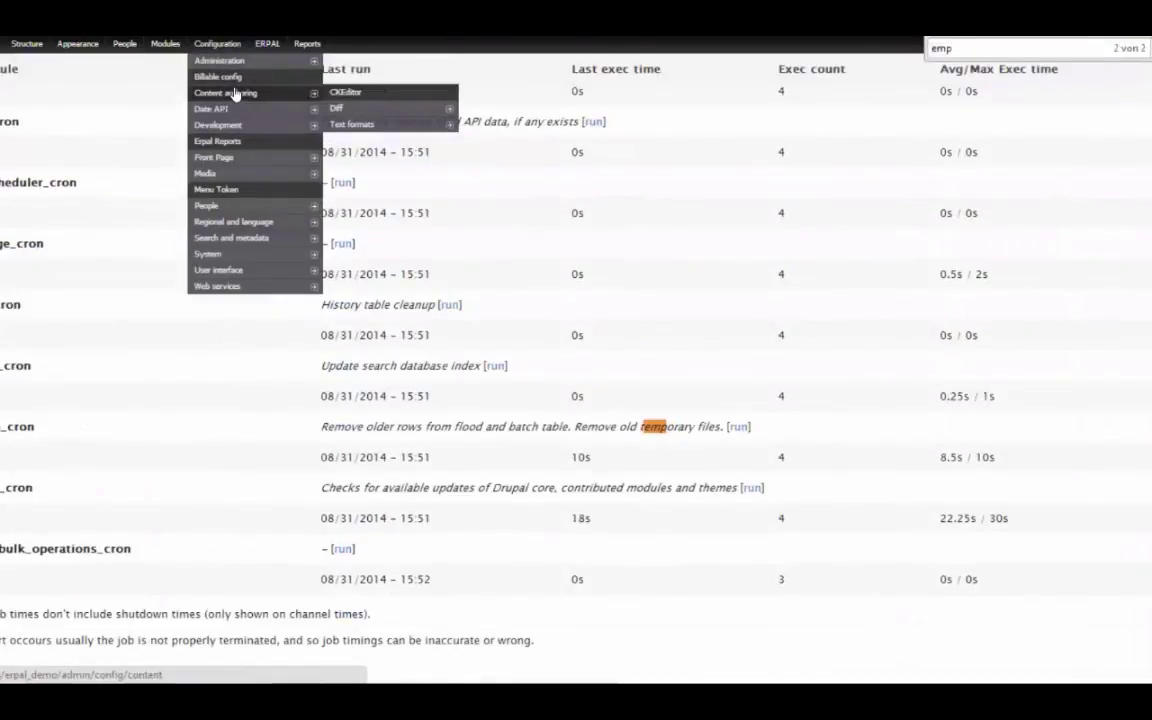
key(Return)
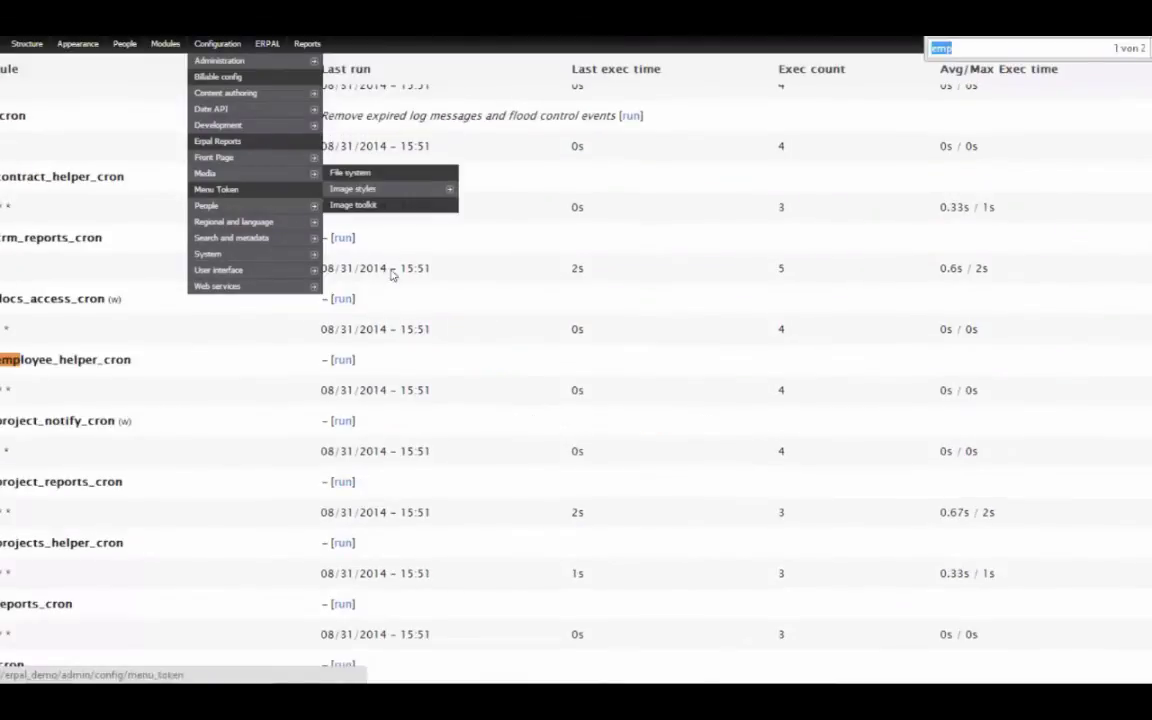
click(345, 359)
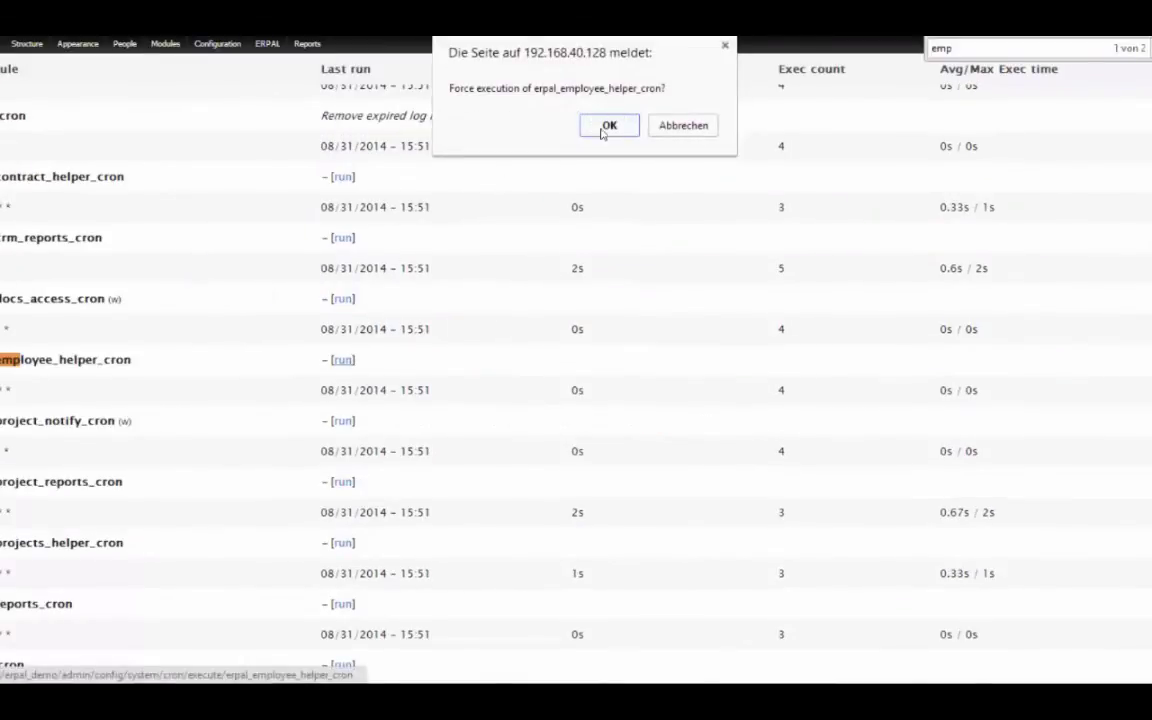
click(547, 118)
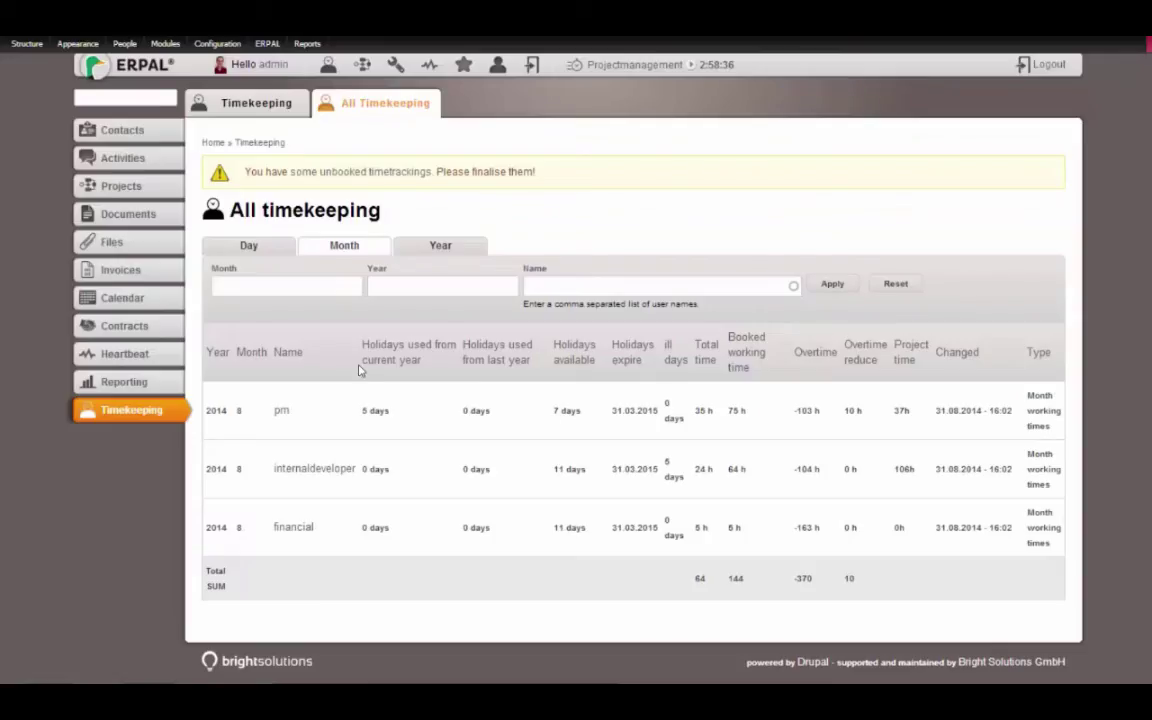
Start a new calendar date titled 'Christmas'
click(122, 297)
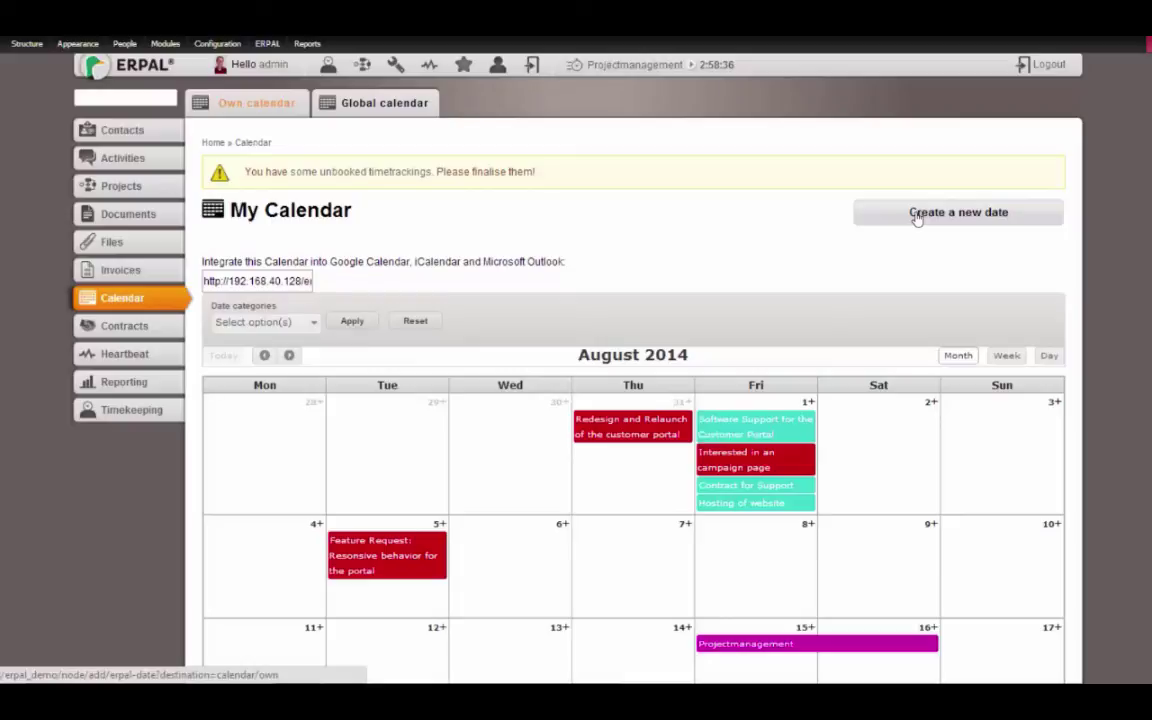
click(916, 218)
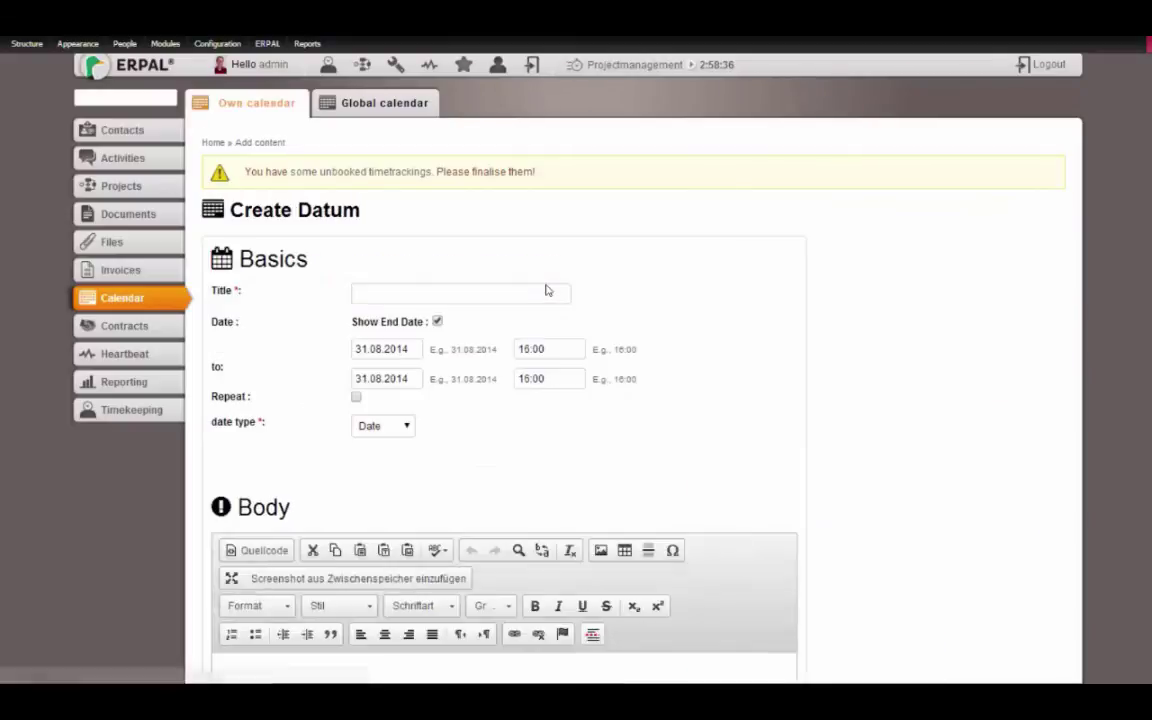
click(483, 293)
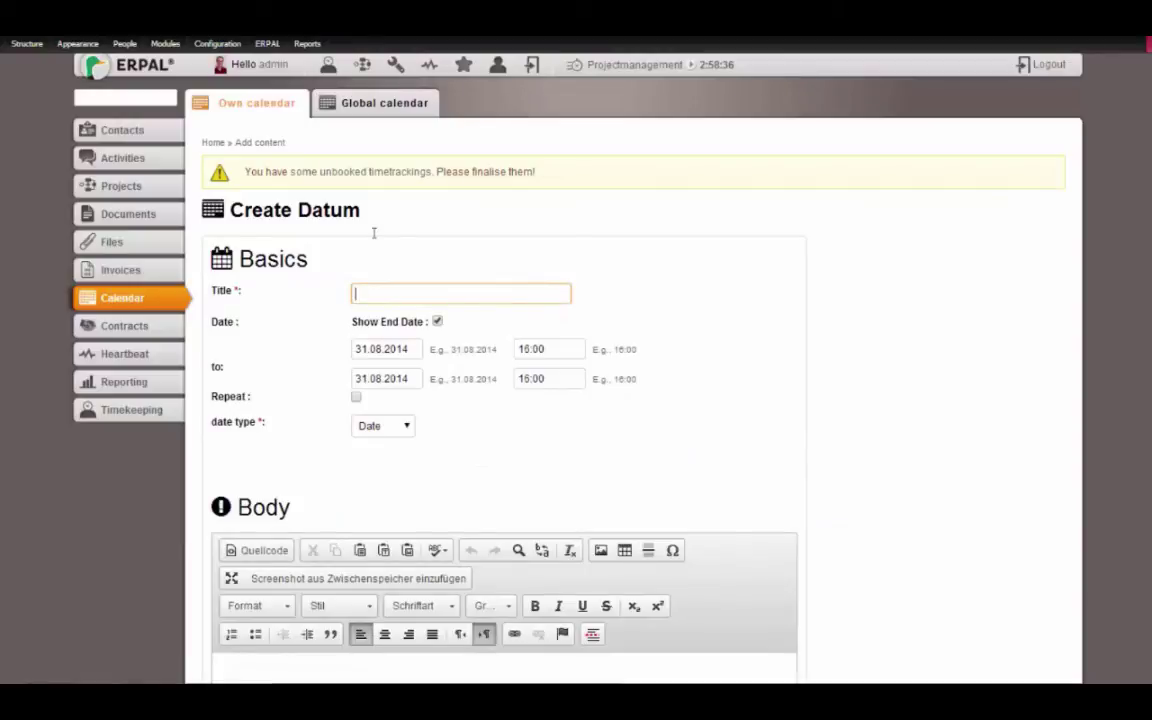
text(Christma)
key(BackSpace)
key(BackSpace)
key(BackSpace)
key(BackSpace)
key(BackSpace)
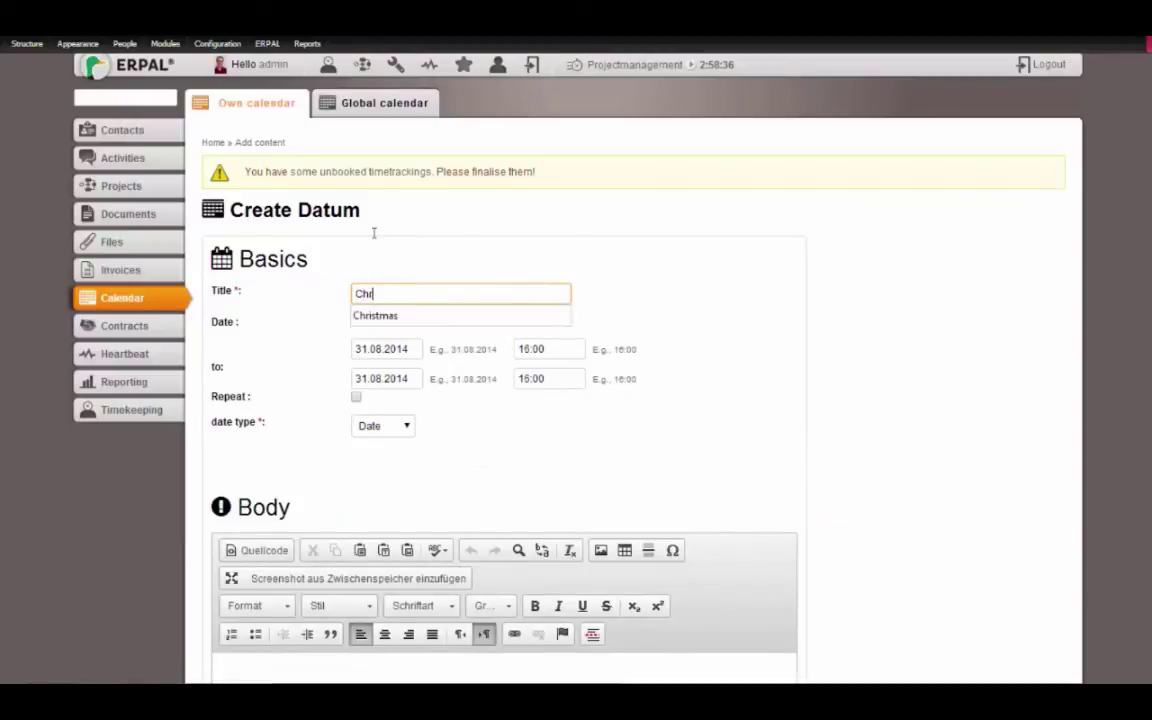
text(istmas)
Set its start date to 24.08.2014, date type Holiday, and save it
click(384, 349)
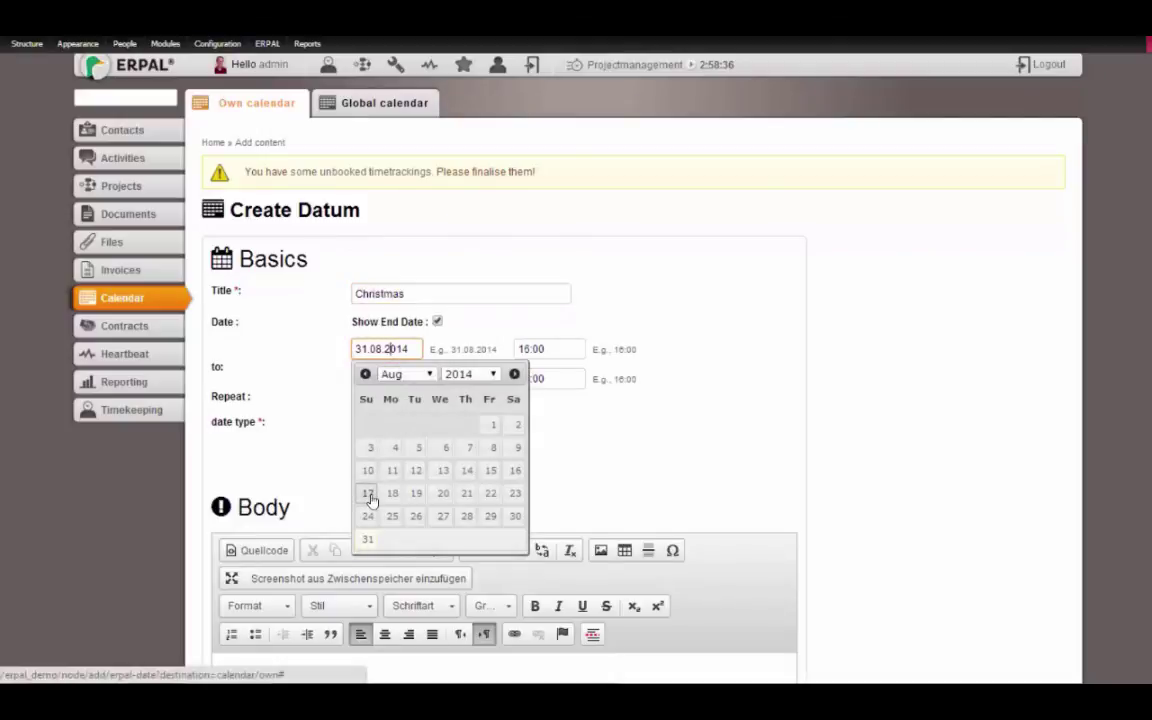
click(368, 516)
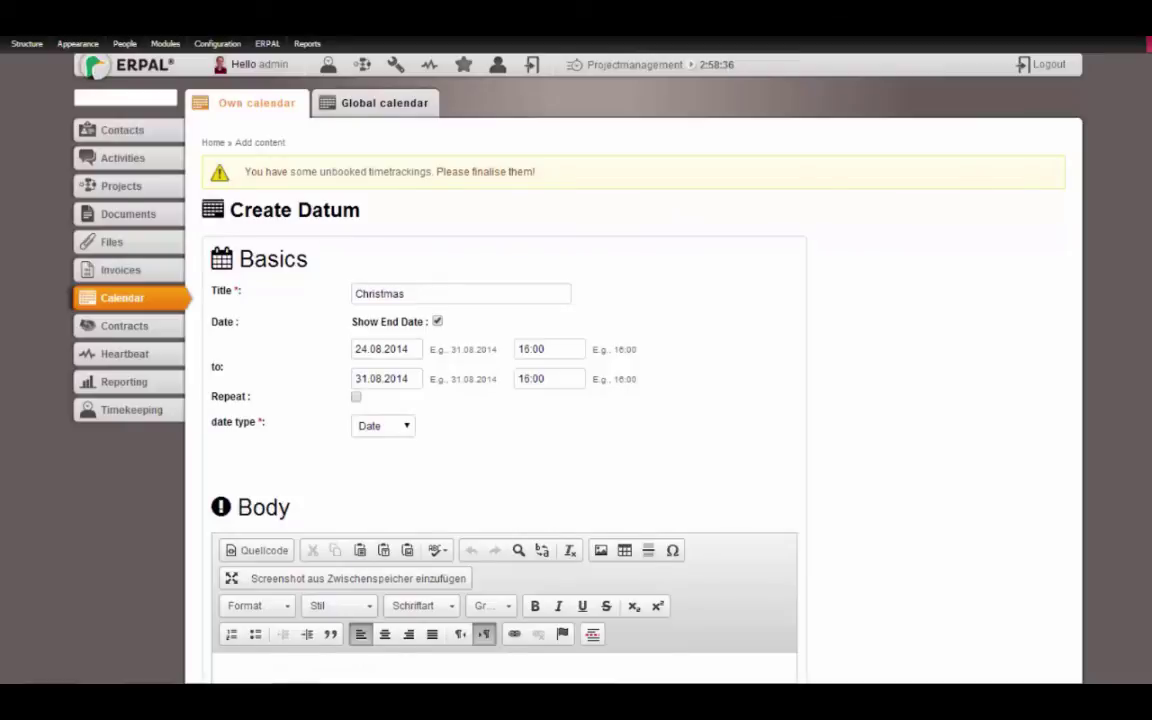
scroll(409, 283, down, 2)
click(398, 277)
click(385, 309)
scroll(546, 582, down, 10)
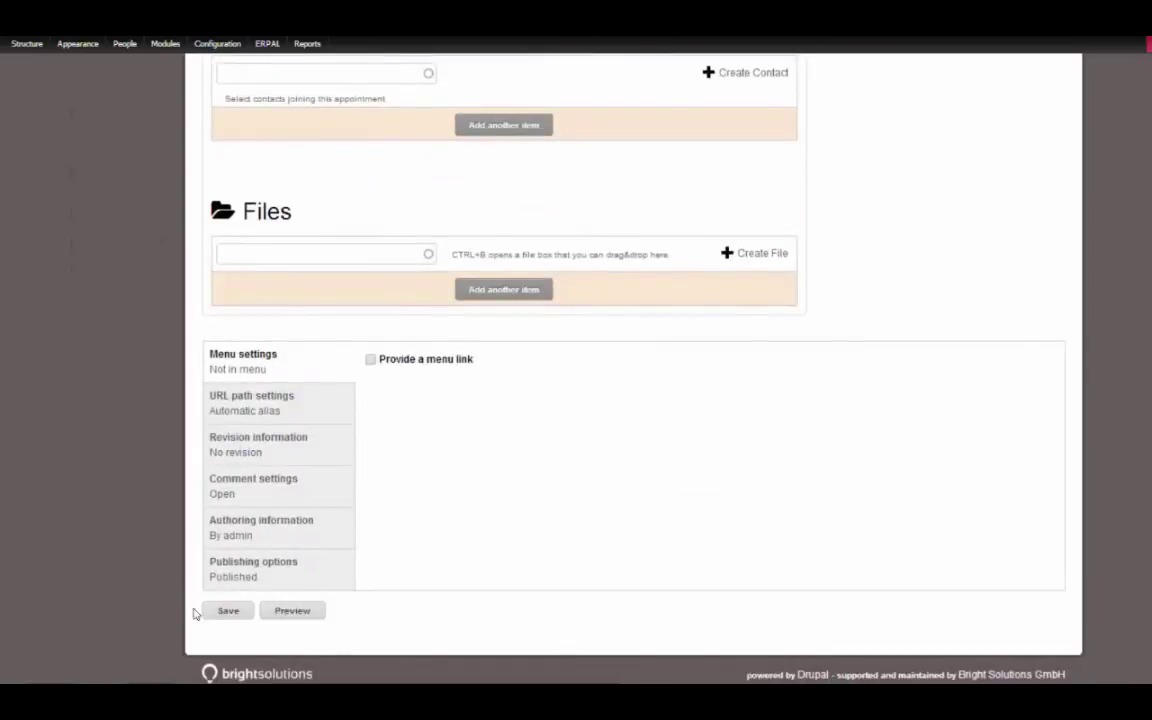
click(226, 610)
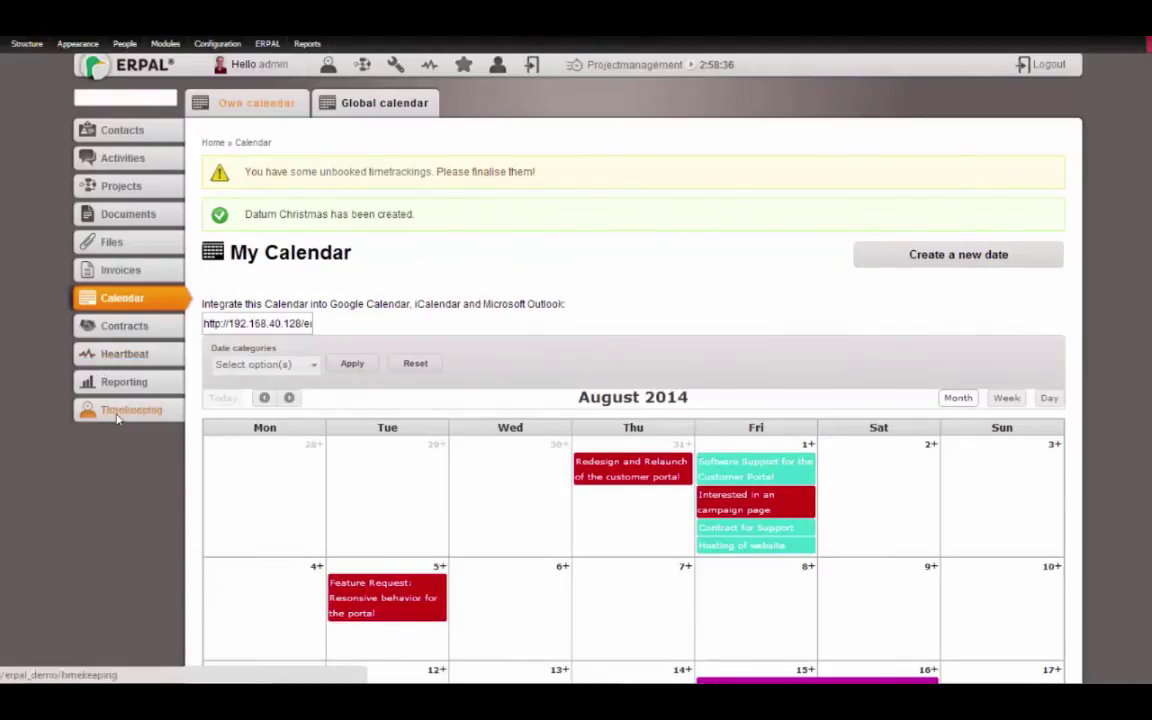
Open All Timekeeping, then rerun employee_helper_cron from cron settings and confirm
click(117, 418)
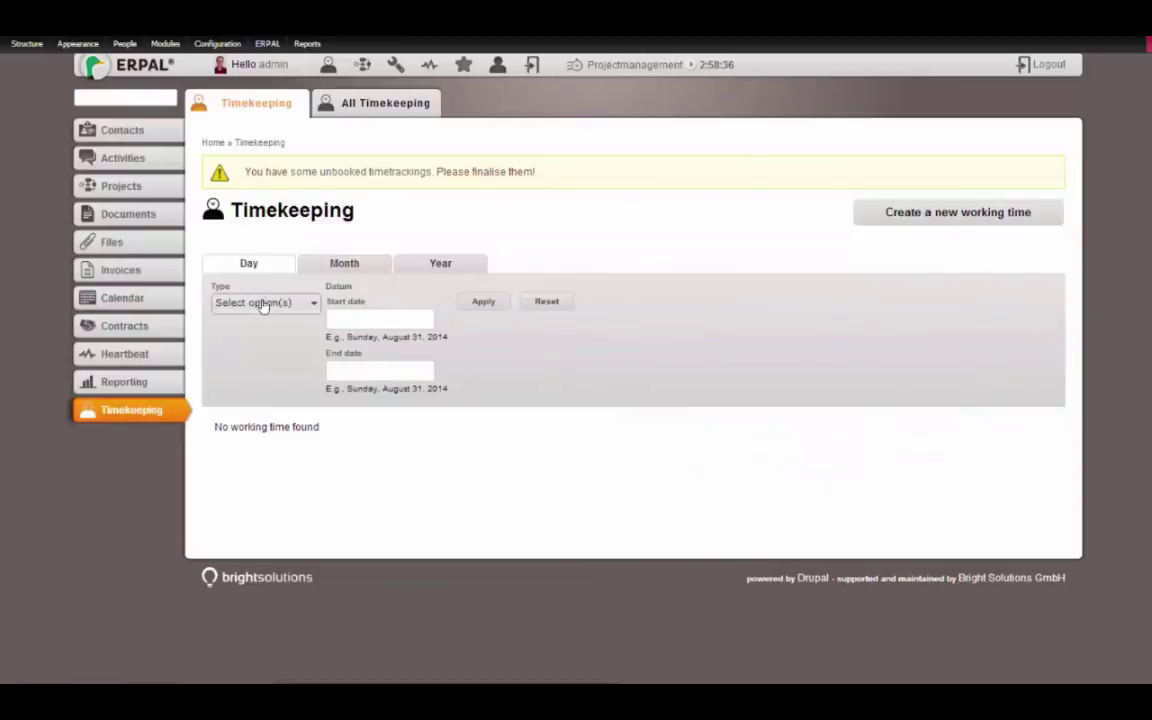
click(318, 110)
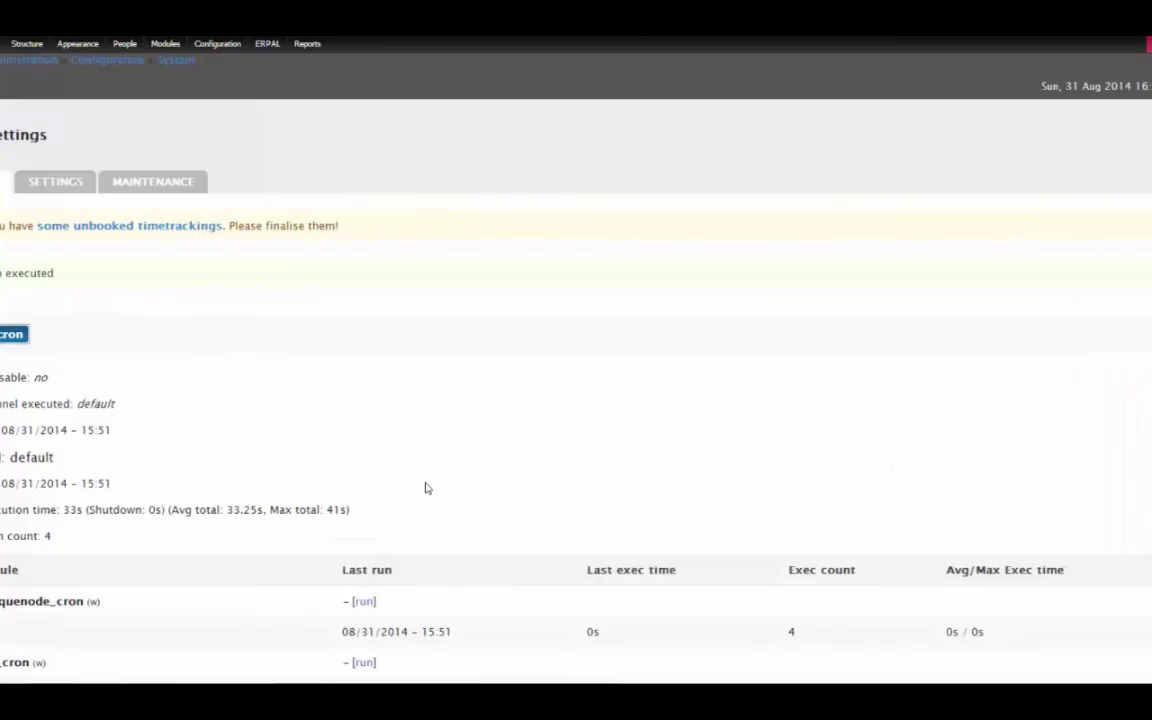
scroll(384, 438, down, 5)
key(ctrl+f)
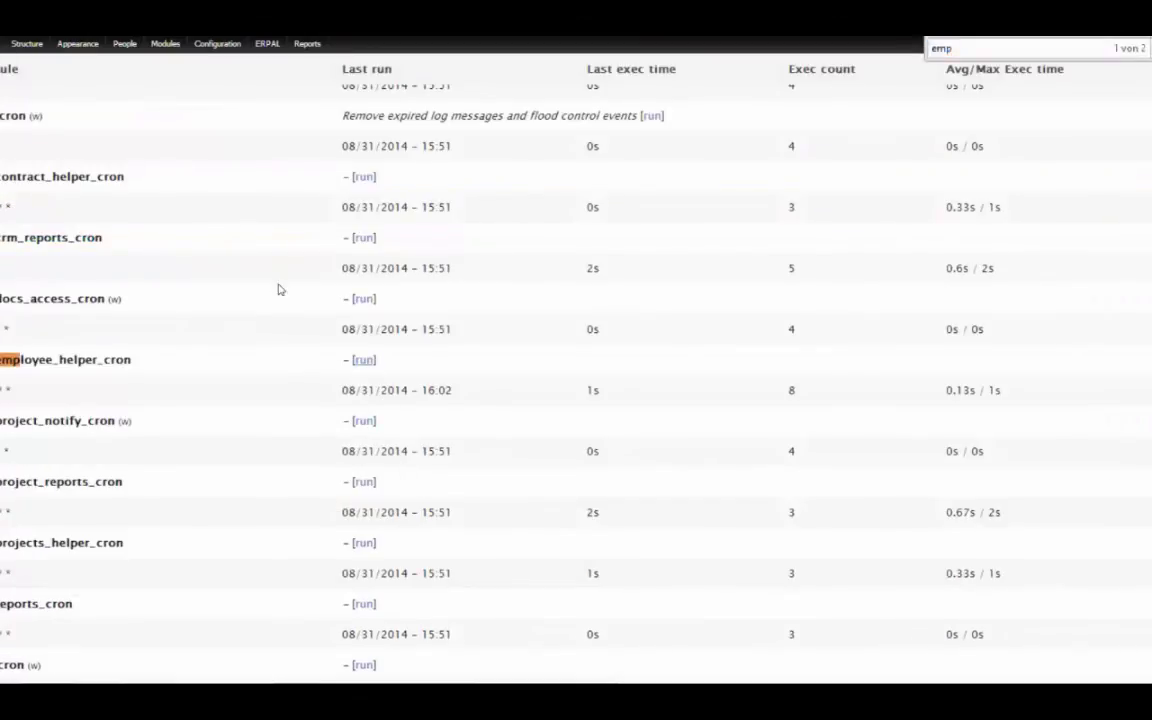
click(364, 359)
click(606, 124)
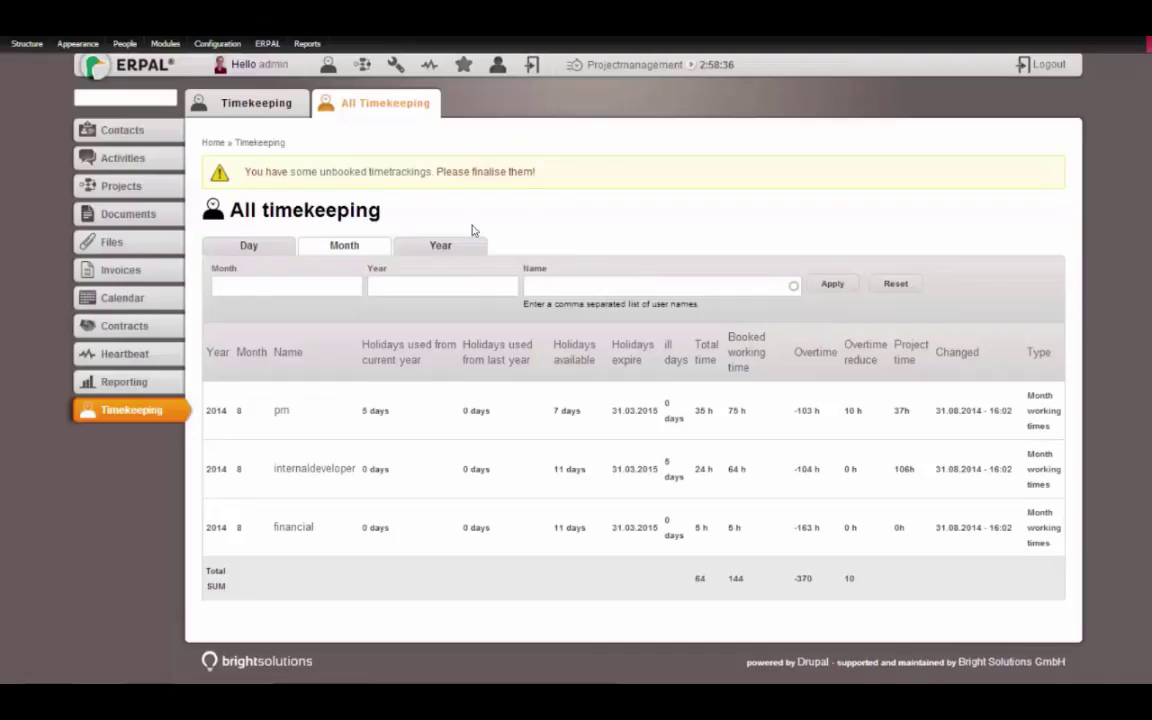
Reload All Timekeeping and view the 2014 Year summary totalling -290 h overtime
key(F5)
click(412, 248)
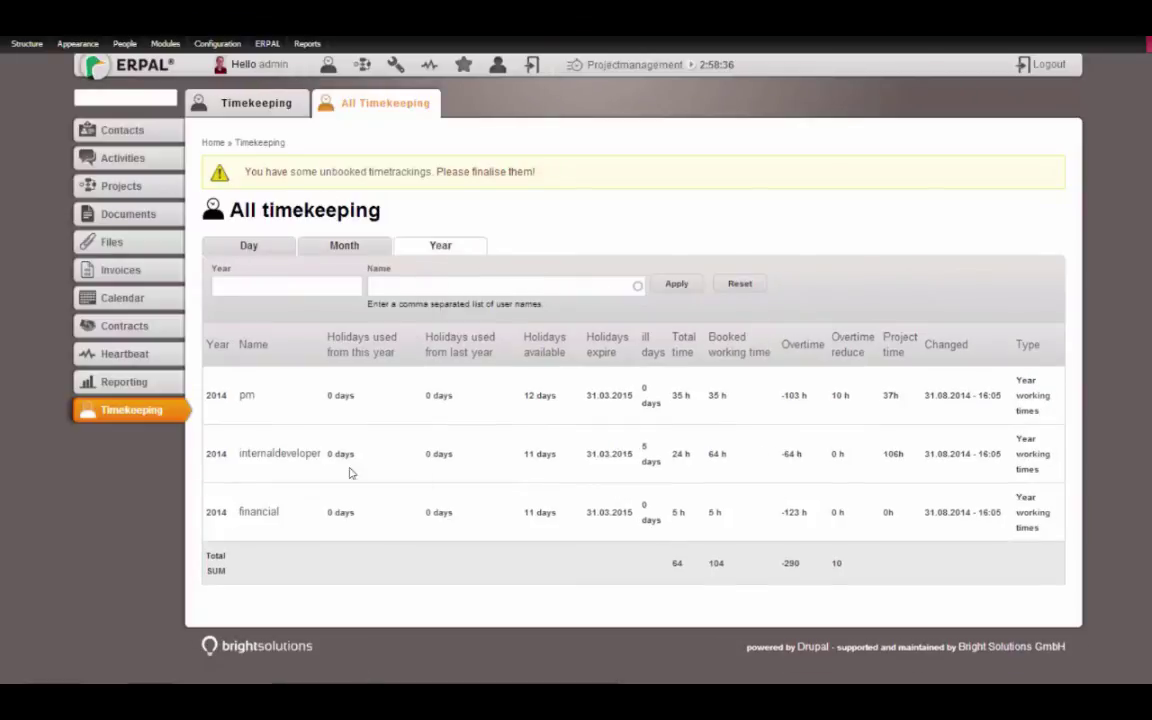